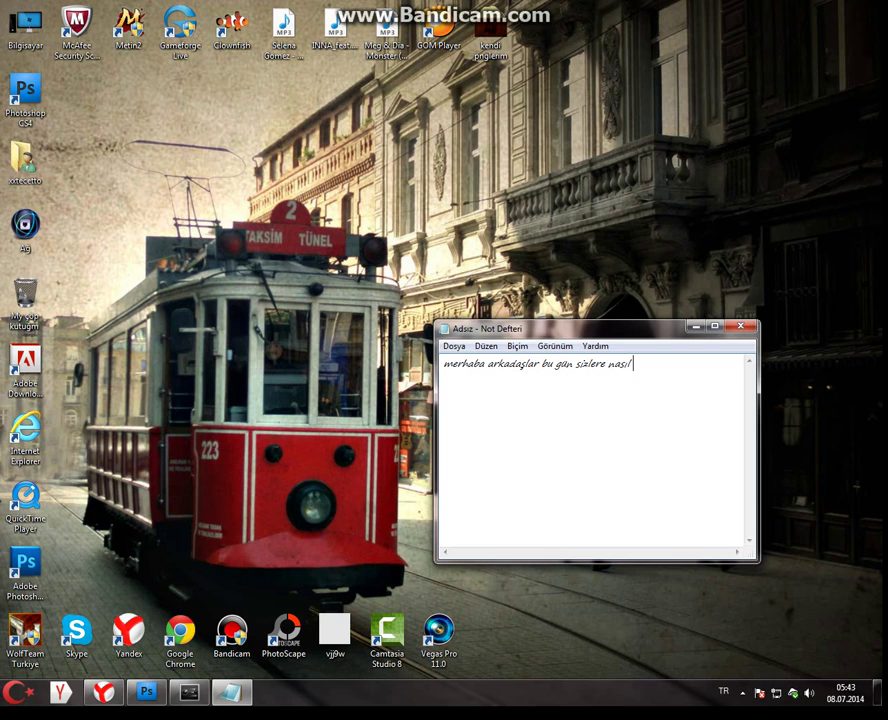
Continue the note's first line with "logo yapılır onu öğrtcm"
{"action": "type", "text": "logo yapılır"}
{"action": "key", "text": "BackSpace"}
{"action": "key", "text": "BackSpace"}
{"action": "key", "text": "BackSpace"}
{"action": "type", "text": "ır onu öğretm"}
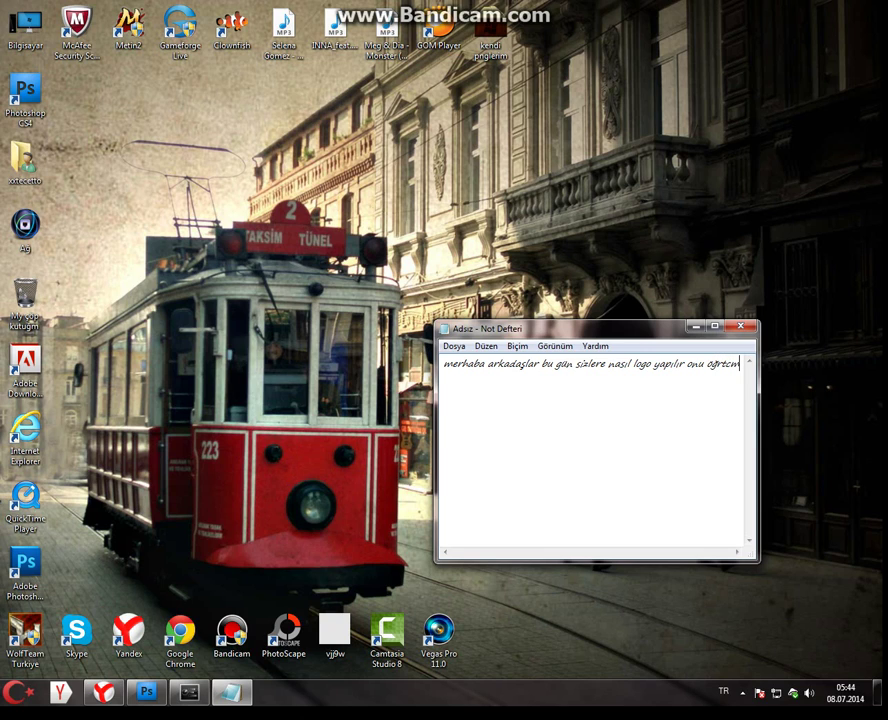
Add two more lines to the note: "ama yazmıcam." and "Dikkatlice izleyin :)"
{"action": "key", "text": "Return"}
{"action": "type", "text": "ama yazıd"}
{"action": "key", "text": "BackSpace"}
{"action": "key", "text": "BackSpace"}
{"action": "type", "text": "mıcam."}
{"action": "key", "text": "Return"}
{"action": "type", "text": "Dikkatl"}
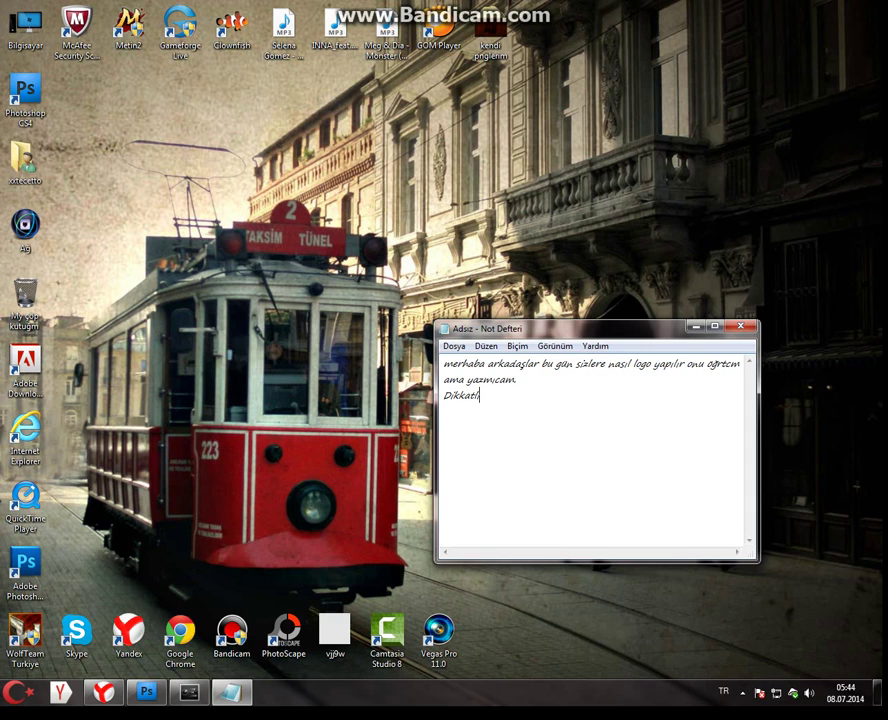
{"action": "type", "text": "ice izleyib"}
{"action": "key", "text": "BackSpace"}
{"action": "type", "text": "n :)"}
Close the note without saving it and switch to Photoshop
{"action": "left_click", "coordinate": [740, 326]}
{"action": "left_click", "coordinate": [469, 353]}
{"action": "right_click", "coordinate": [429, 265]}
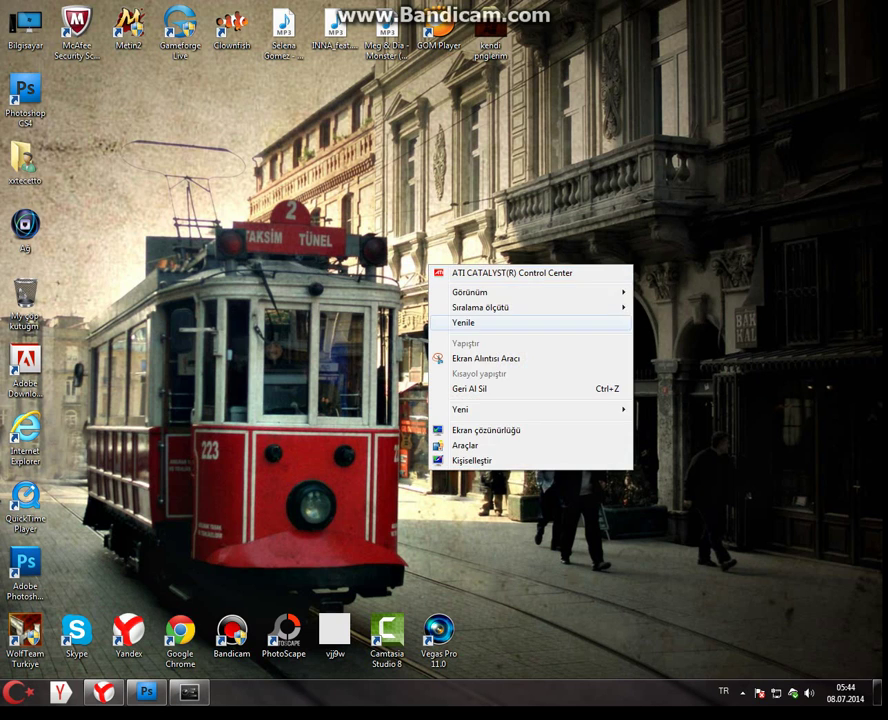
{"action": "left_click", "coordinate": [462, 322]}
{"action": "left_click", "coordinate": [147, 691]}
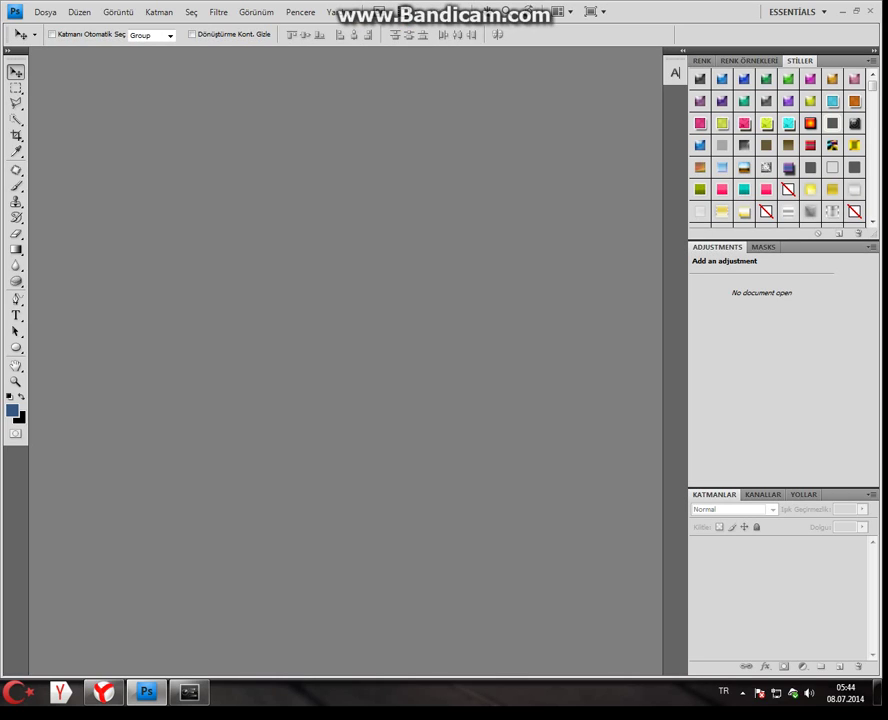
Create a new 500 x 500 pixel RGB document with a transparent background
{"action": "left_click", "coordinate": [45, 12]}
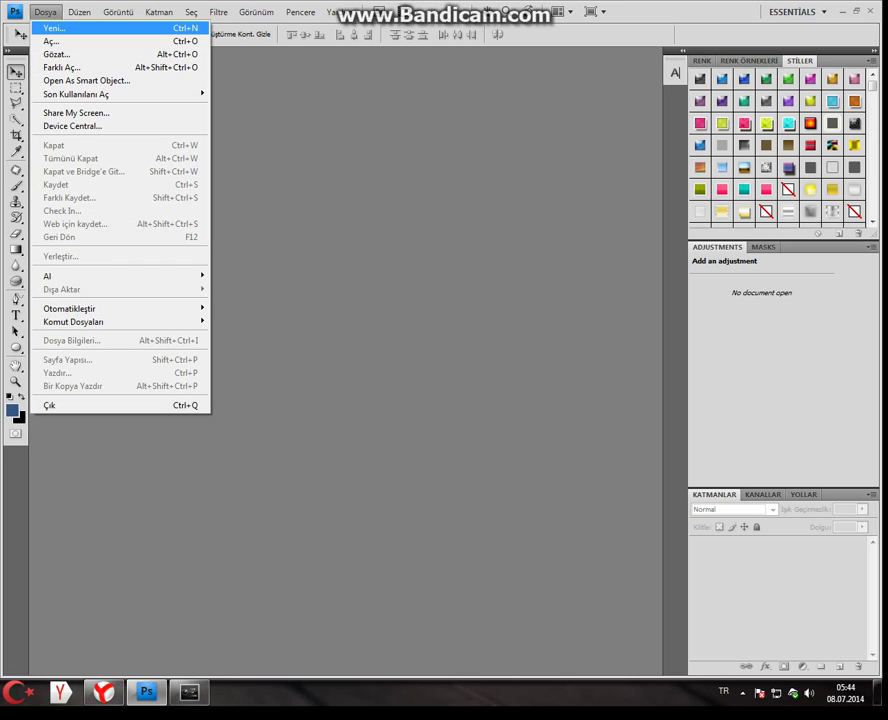
{"action": "left_click", "coordinate": [55, 28]}
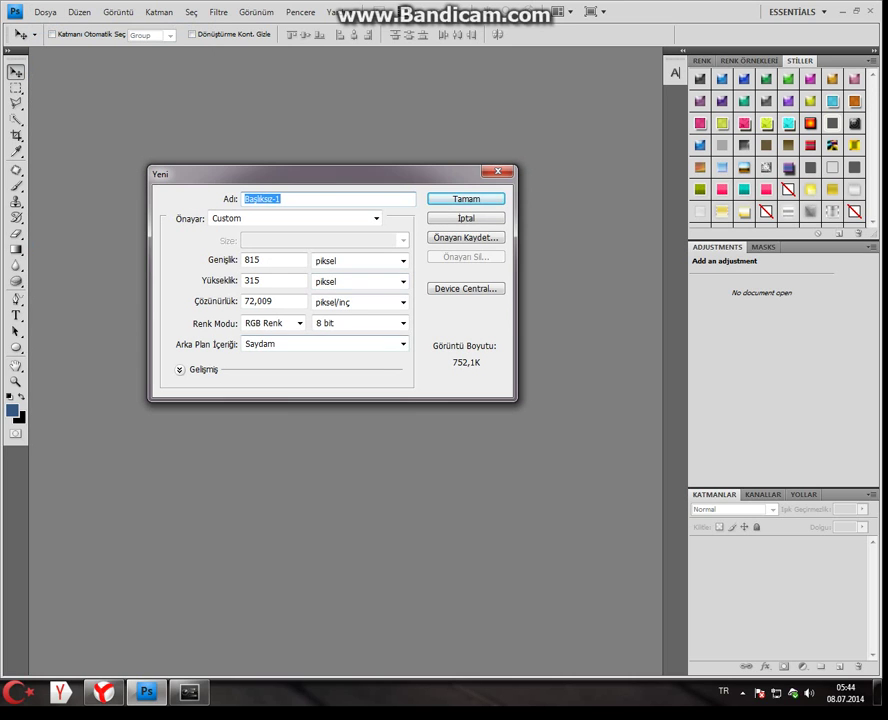
{"action": "left_click", "coordinate": [403, 343]}
{"action": "left_click", "coordinate": [300, 380]}
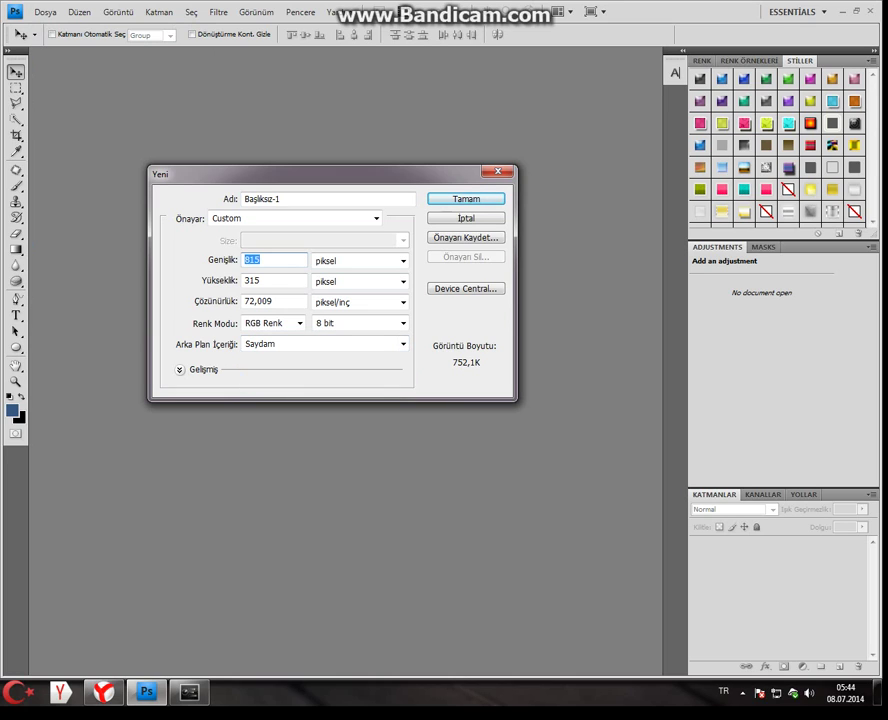
{"action": "key", "text": "BackSpace"}
{"action": "type", "text": "500"}
{"action": "key", "text": "Tab"}
{"action": "type", "text": "50"}
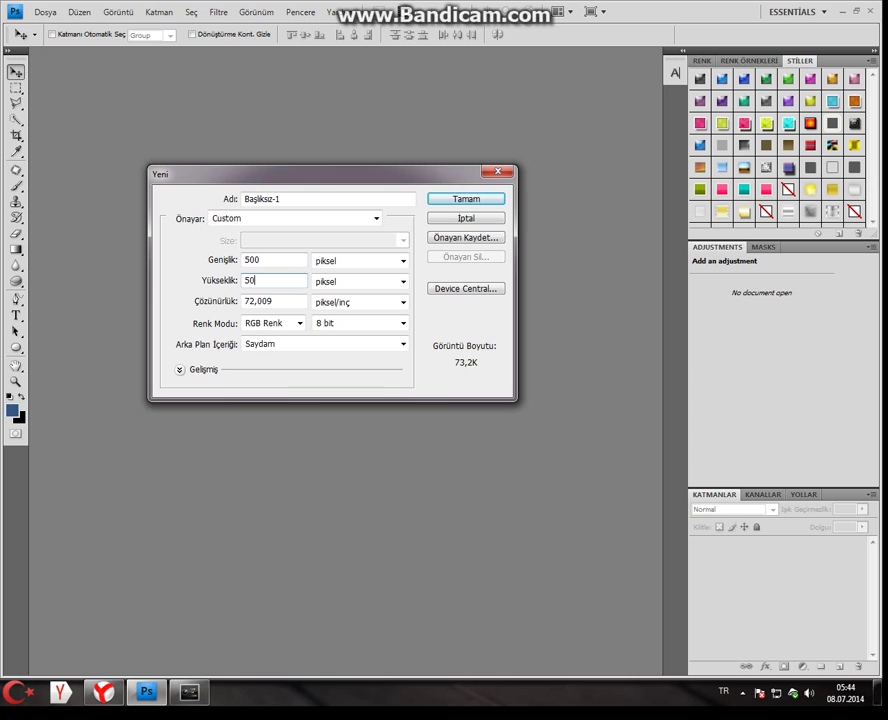
{"action": "type", "text": "0"}
{"action": "key", "text": "Return"}
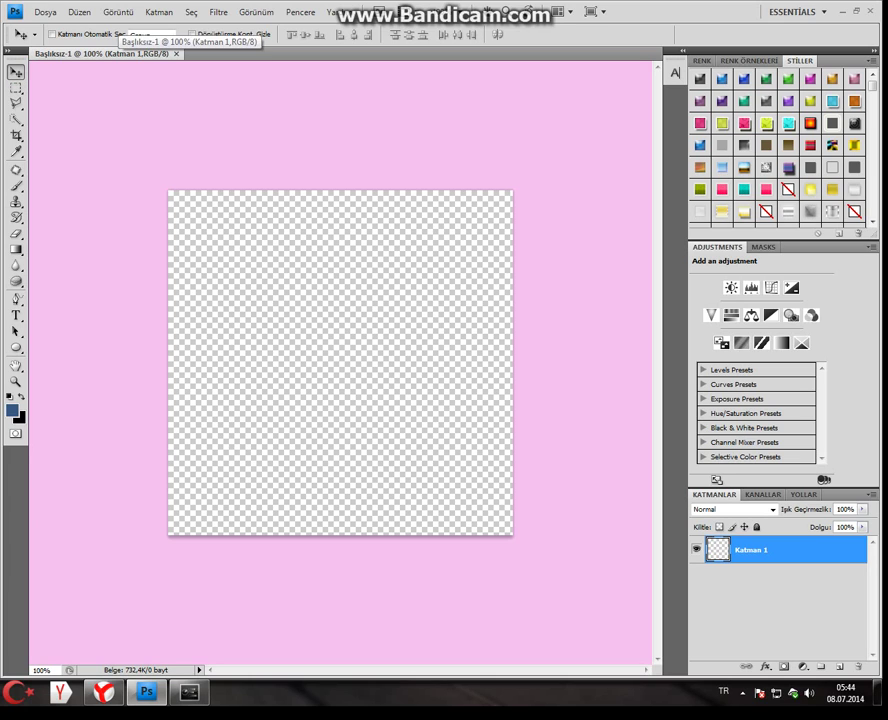
Start placing an image from the desktop and delete the "kendi pnglerim" folder found there
{"action": "left_click", "coordinate": [45, 12]}
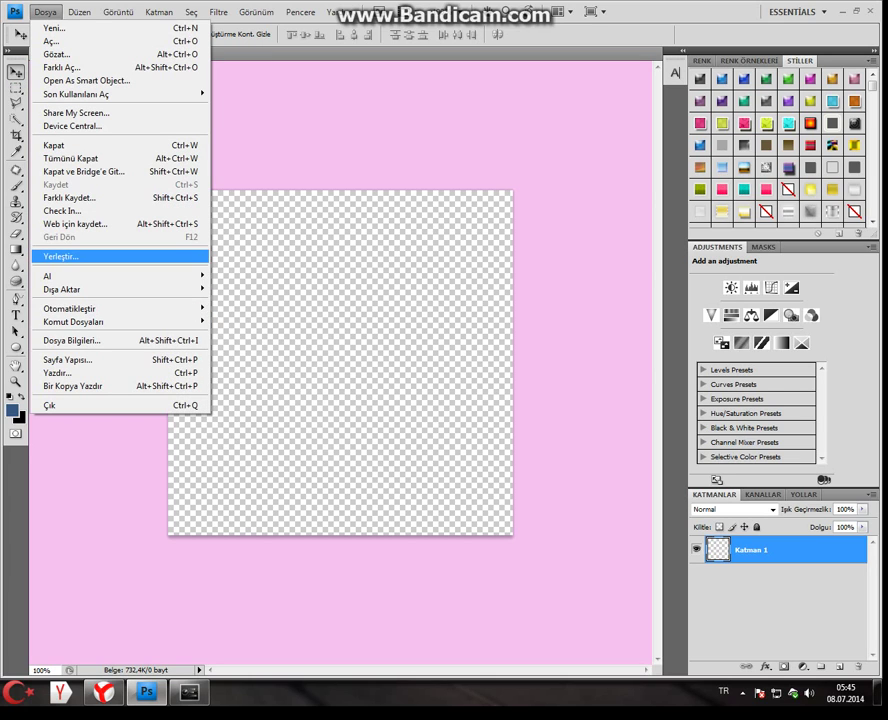
{"action": "left_click", "coordinate": [61, 257]}
{"action": "left_click", "coordinate": [284, 184]}
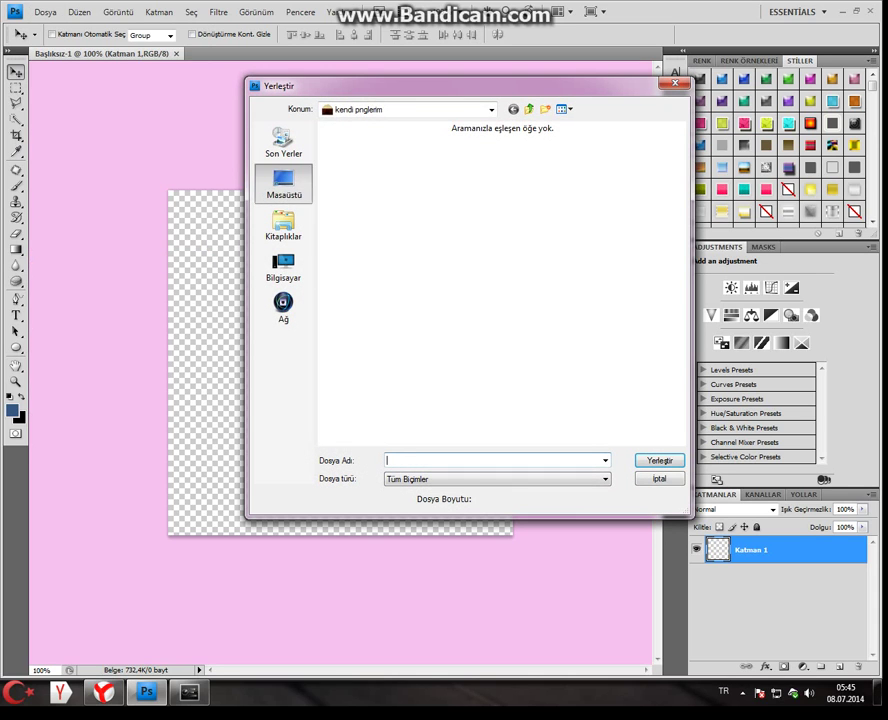
{"action": "scroll", "coordinate": [498, 285], "scroll_direction": "down", "scroll_amount": 3}
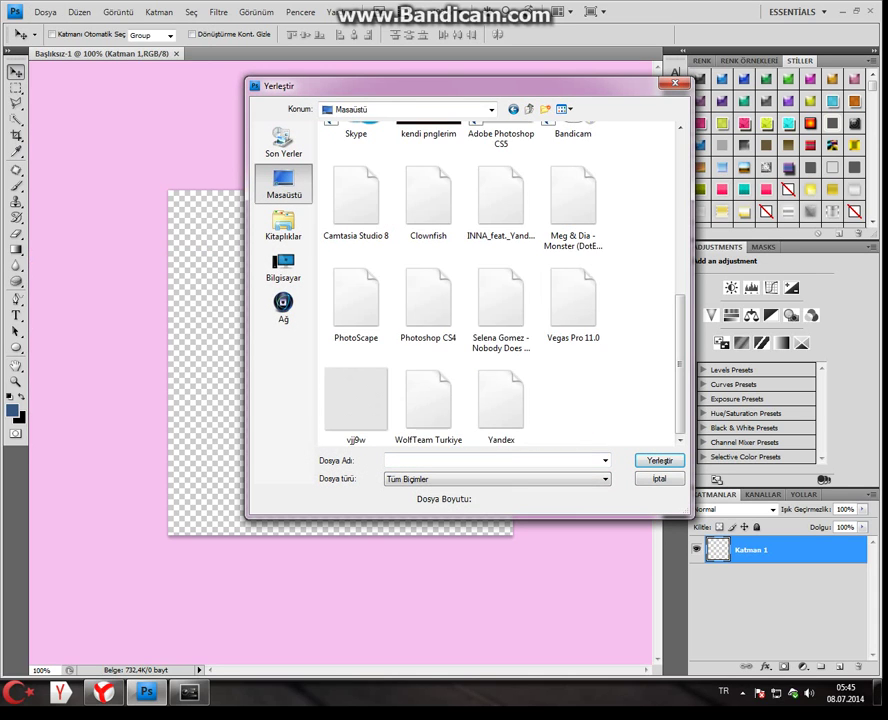
{"action": "scroll", "coordinate": [498, 285], "scroll_direction": "up", "scroll_amount": 3}
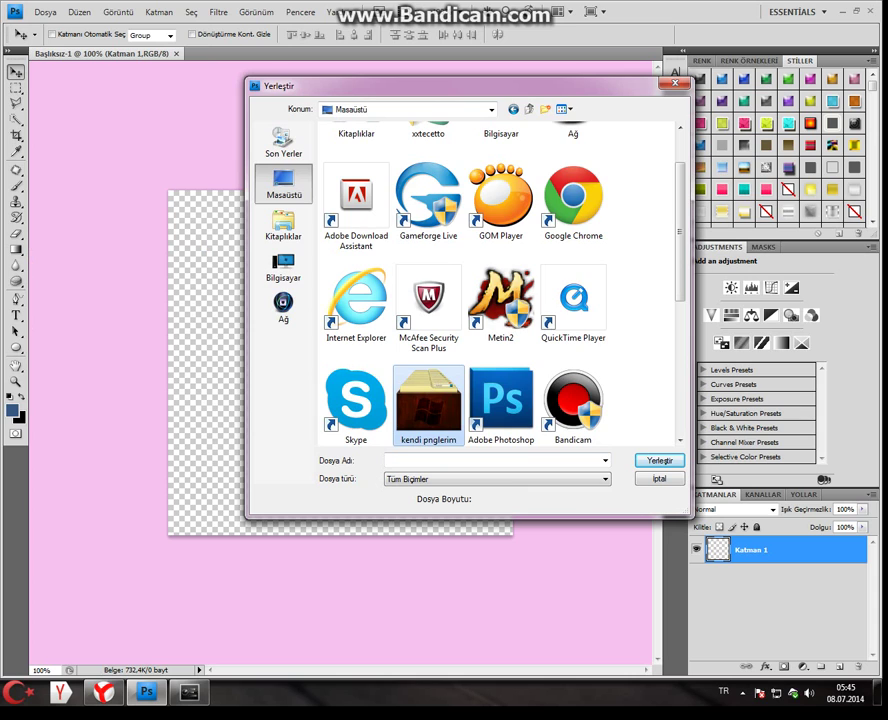
{"action": "right_click", "coordinate": [455, 418]}
{"action": "left_click", "coordinate": [488, 374]}
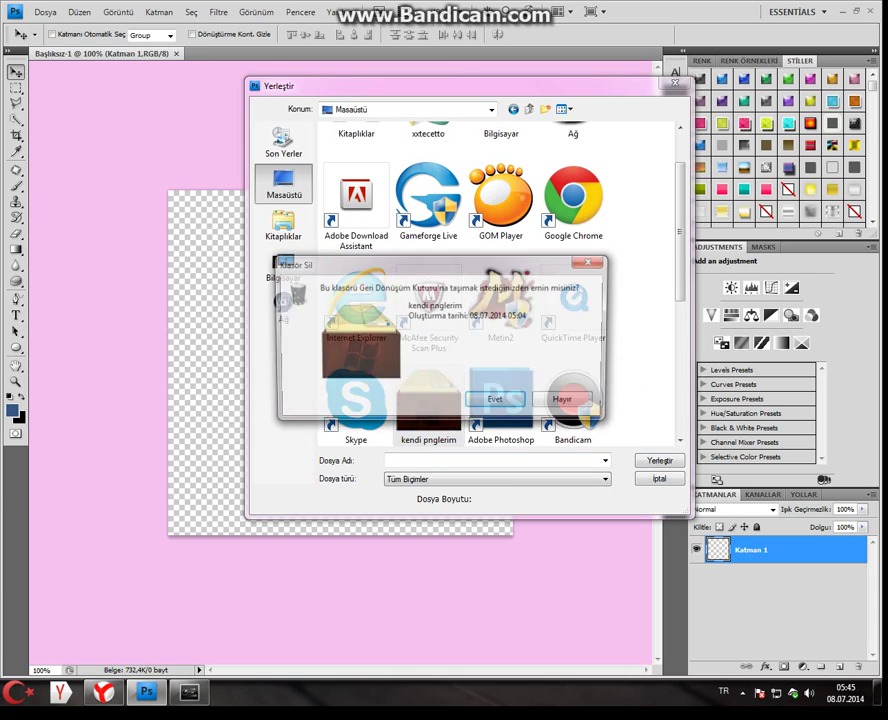
{"action": "key", "text": "Return"}
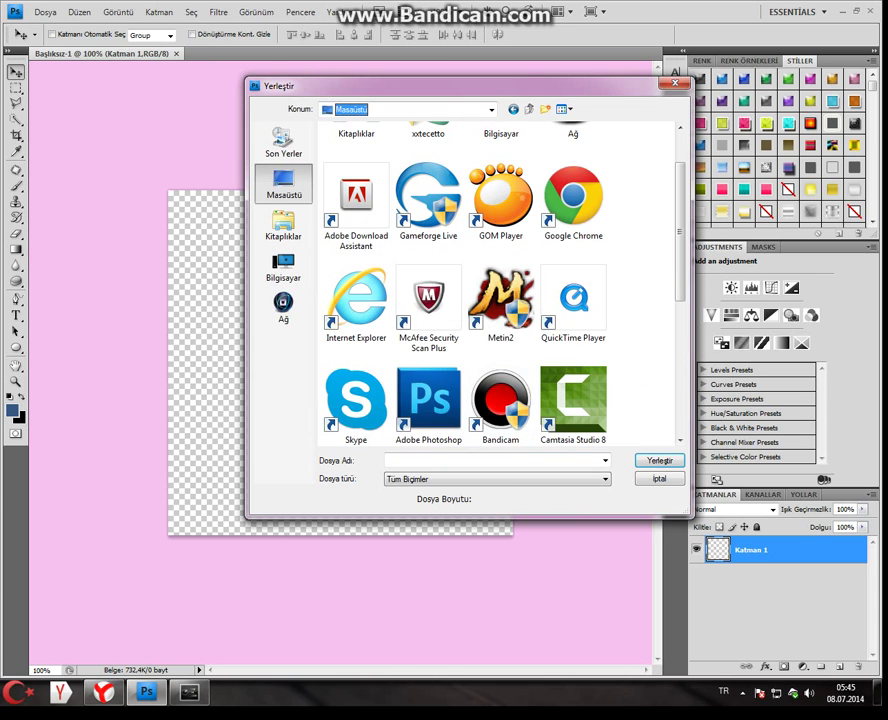
Place the third image, the woman with the yellow hair dryer, from the PNG folder inside png > Amanda Seyfried
{"action": "scroll", "coordinate": [498, 285], "scroll_direction": "down", "scroll_amount": 3}
{"action": "scroll", "coordinate": [498, 285], "scroll_direction": "up", "scroll_amount": 4}
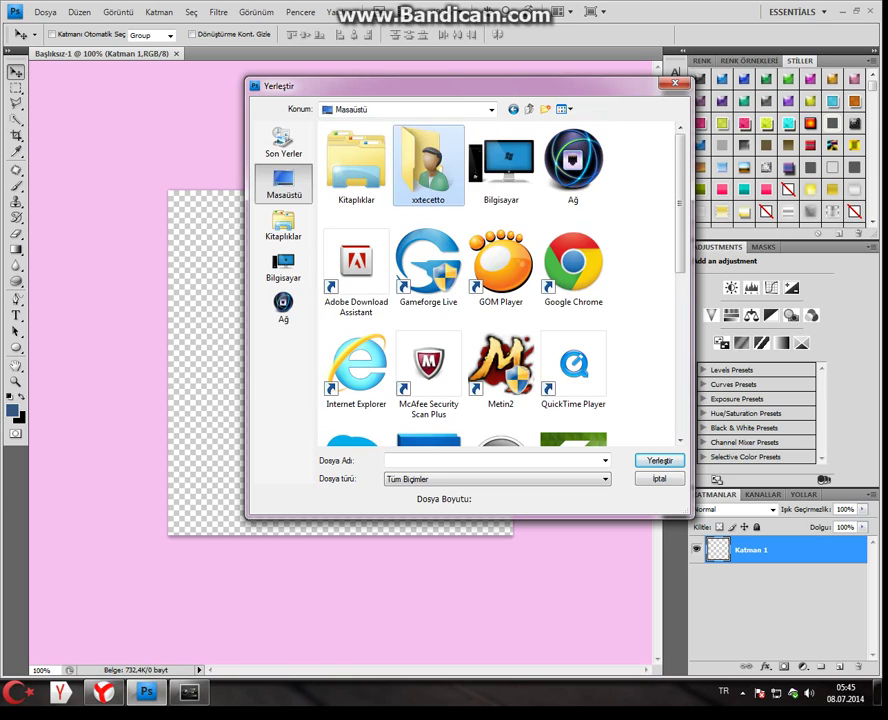
{"action": "double_click", "coordinate": [428, 166]}
{"action": "double_click", "coordinate": [602, 212]}
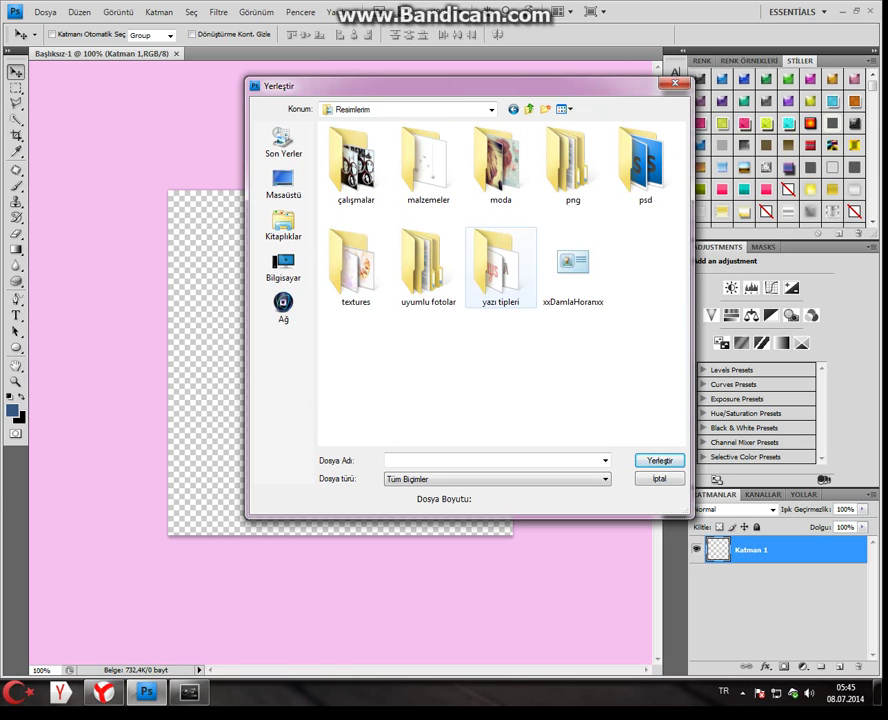
{"action": "double_click", "coordinate": [573, 165]}
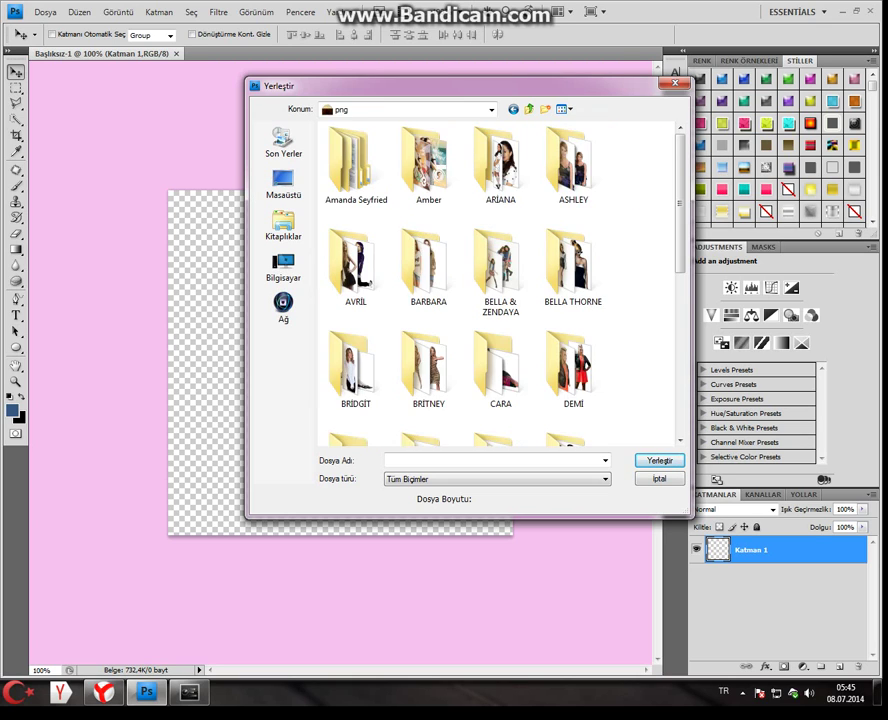
{"action": "double_click", "coordinate": [356, 165]}
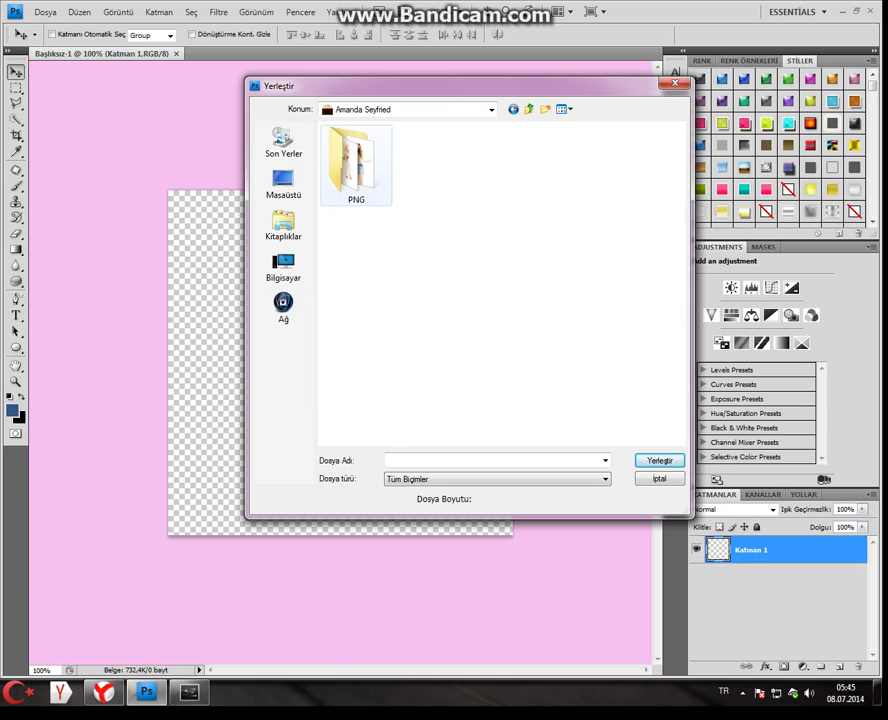
{"action": "key", "text": "BackSpace"}
{"action": "double_click", "coordinate": [428, 165]}
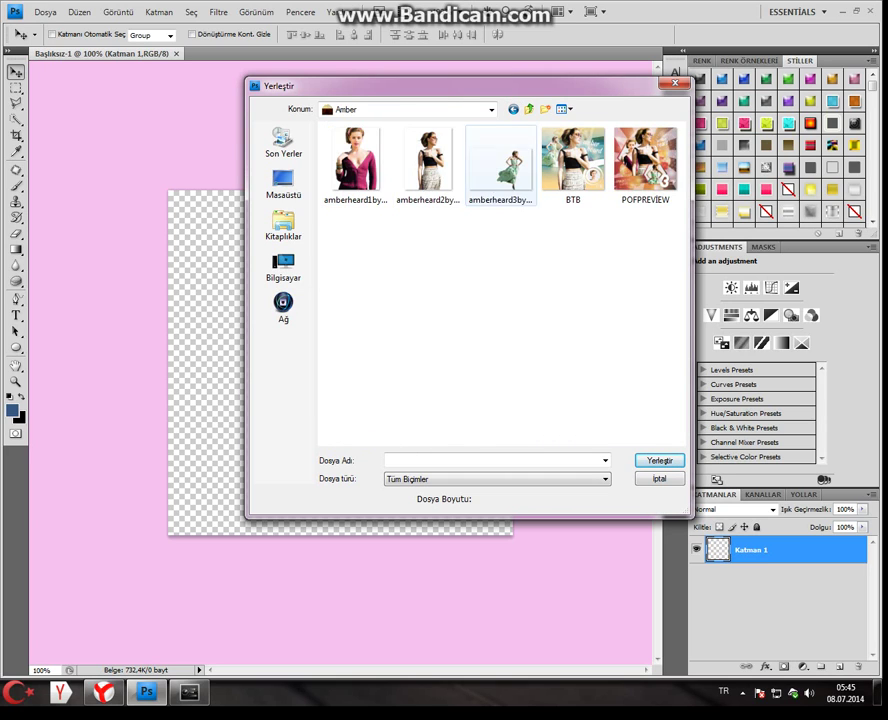
{"action": "left_click", "coordinate": [513, 109]}
{"action": "double_click", "coordinate": [356, 165]}
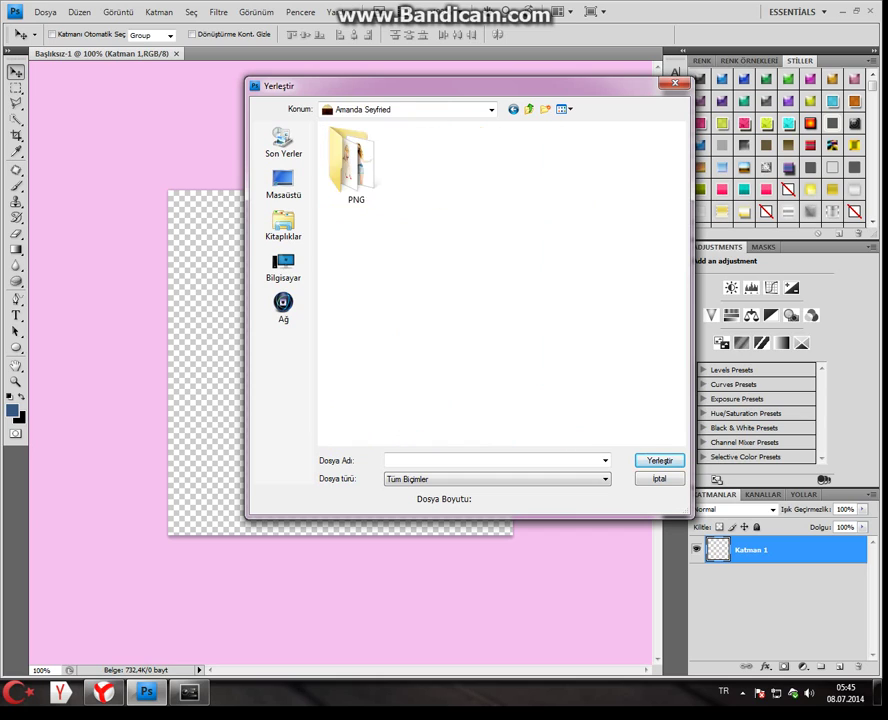
{"action": "double_click", "coordinate": [356, 165]}
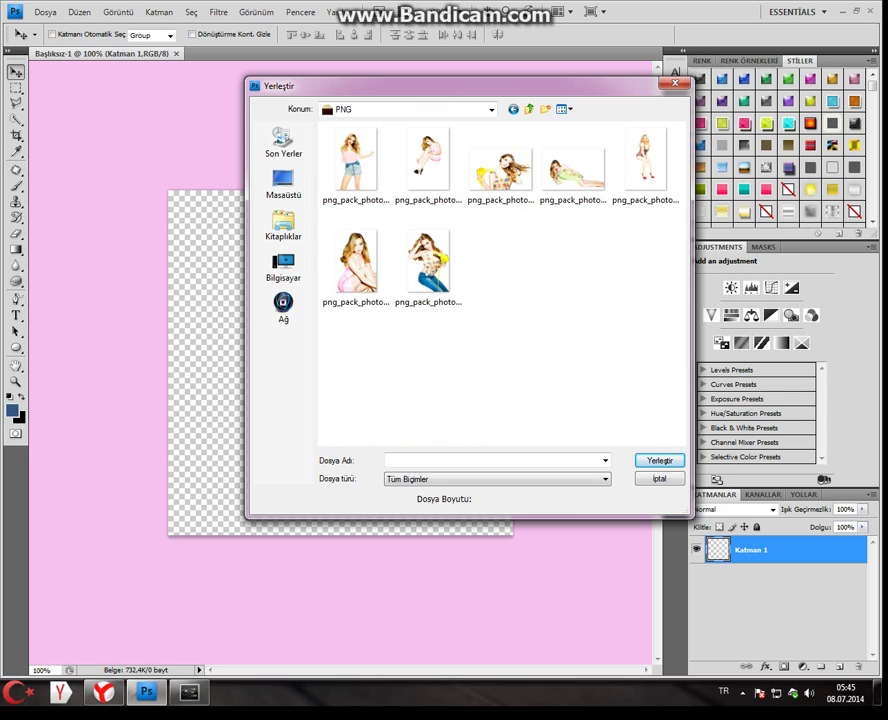
{"action": "left_click", "coordinate": [501, 170]}
{"action": "left_click", "coordinate": [660, 461]}
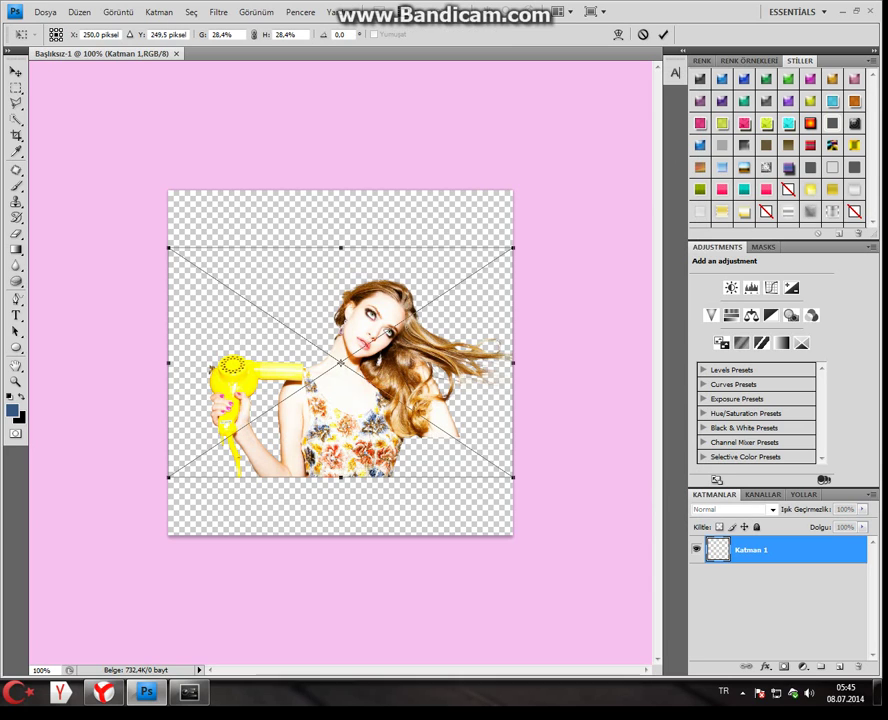
Scale the placed image proportionally to 11.4% and move it to the canvas's left side, about X 88, Y 215.5 pixels
{"action": "left_click", "coordinate": [254, 35]}
{"action": "left_click_drag", "start_coordinate": [278, 35], "coordinate": [261, 35]}
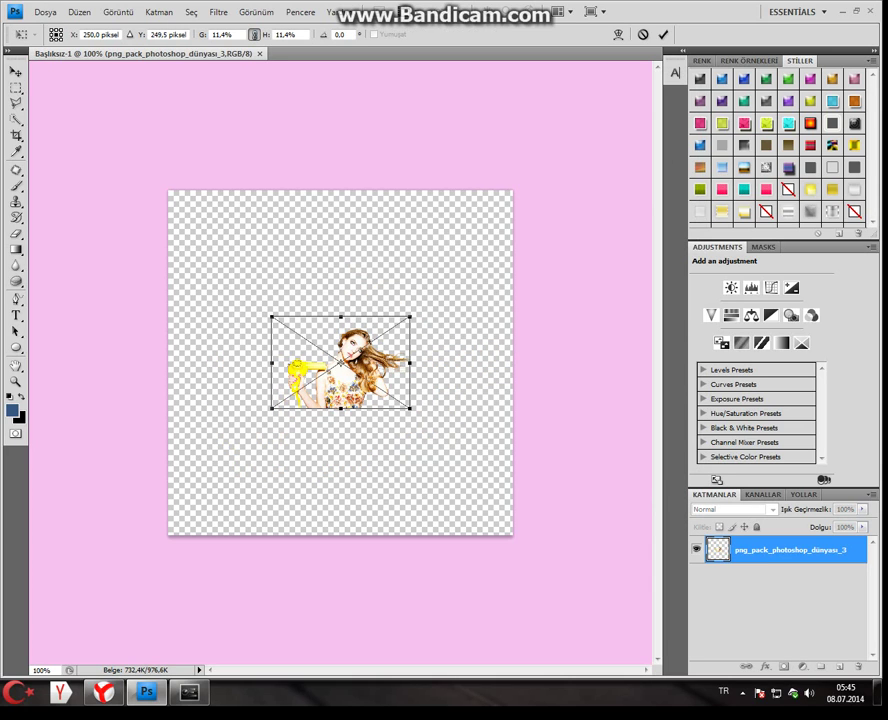
{"action": "left_click_drag", "start_coordinate": [362, 350], "coordinate": [250, 326]}
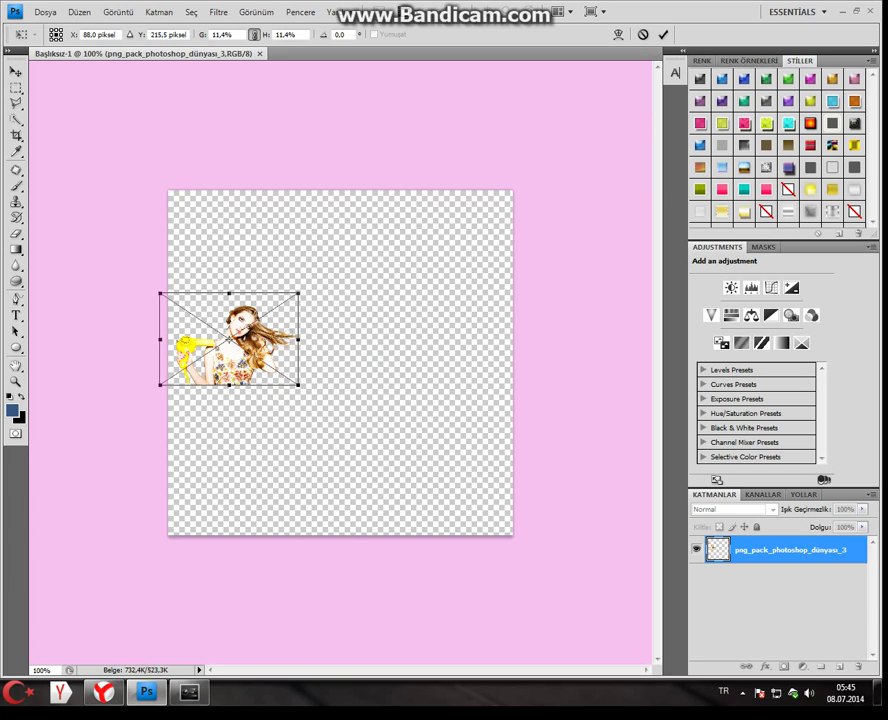
{"action": "key", "text": "Return"}
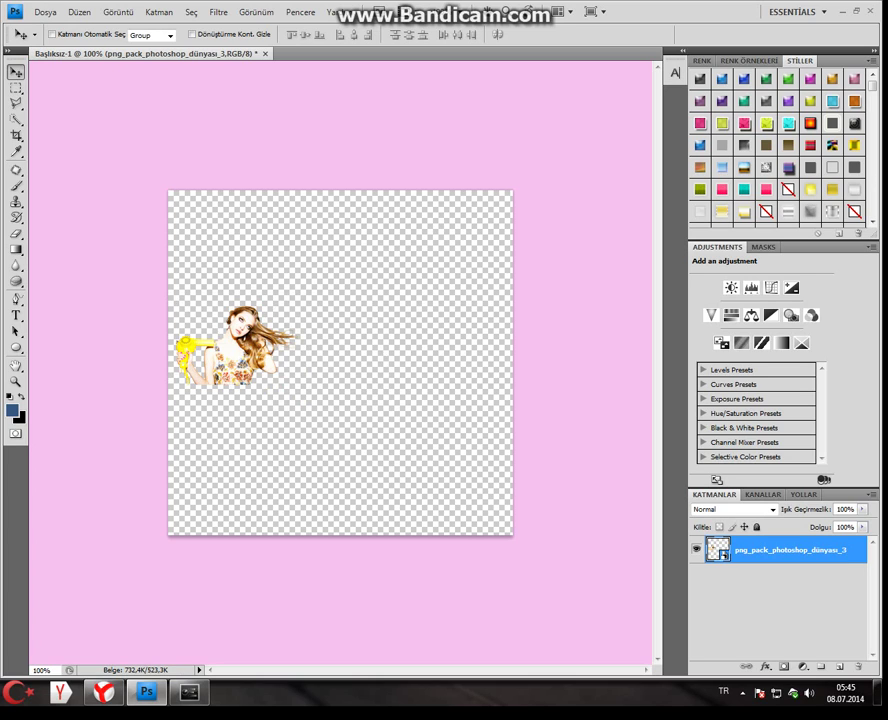
Rasterize the placed image's smart object layer
{"action": "key", "text": "e"}
{"action": "left_click", "coordinate": [513, 227]}
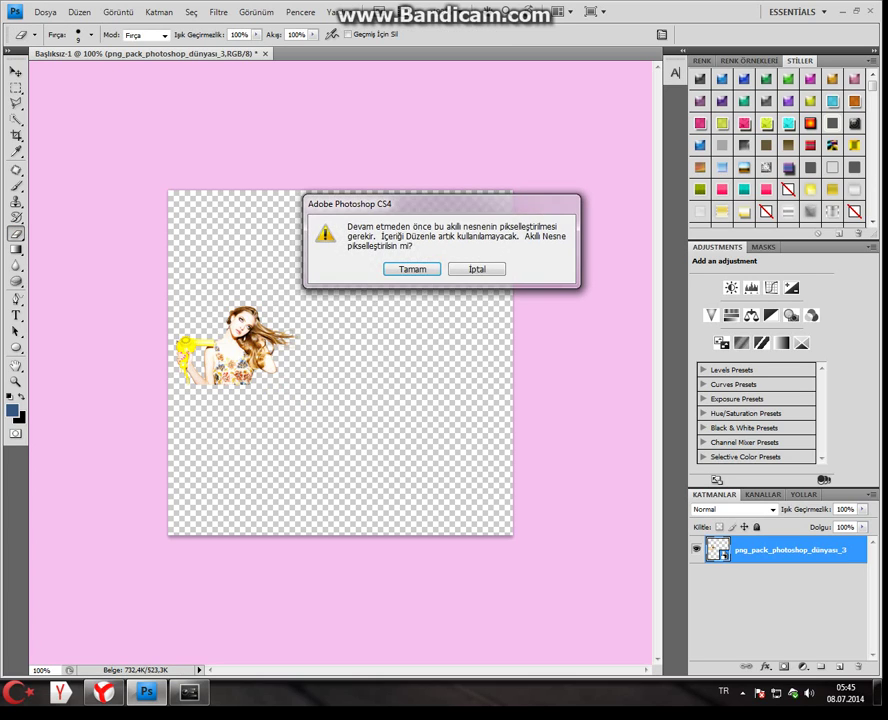
{"action": "key", "text": "Return"}
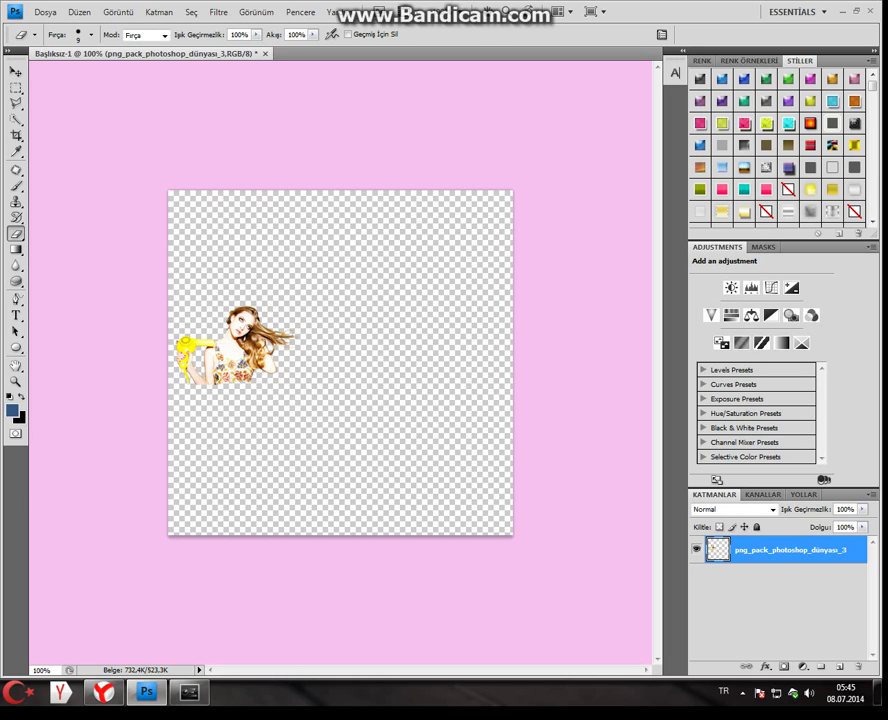
Add the text "Amanda" in the Katy Berry font on the canvas beside the woman's hair
{"action": "key", "text": "v"}
{"action": "key", "text": "t"}
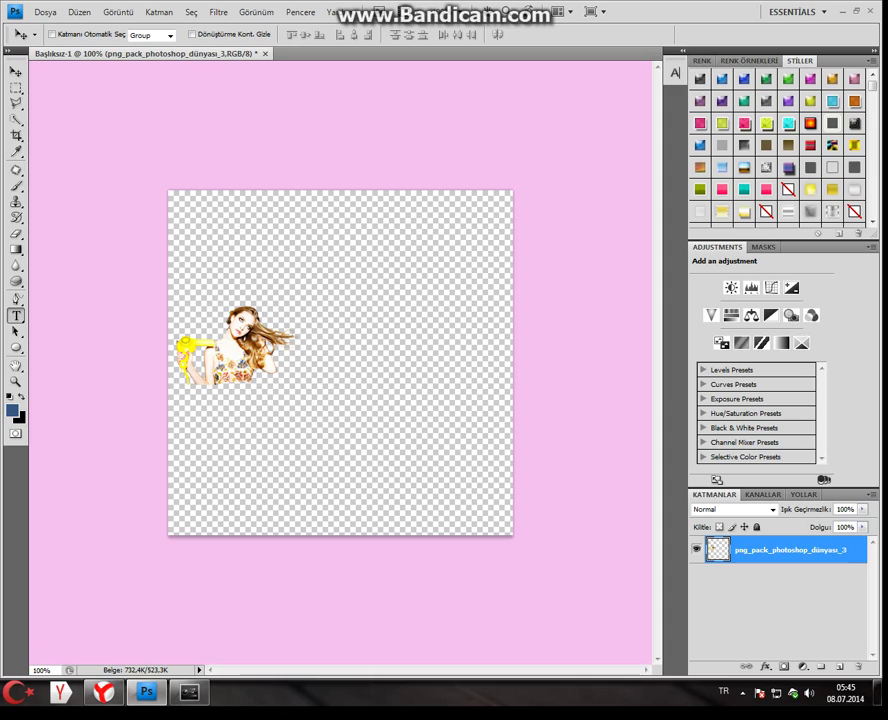
{"action": "left_click", "coordinate": [301, 336]}
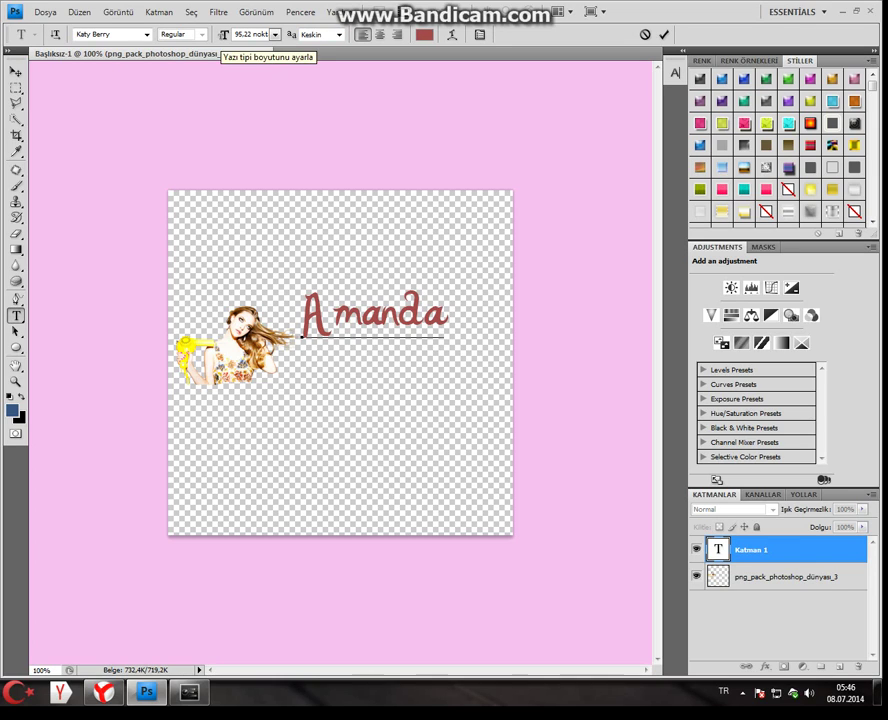
Reduce the whole "Amanda" text to 71.22 points and shift it slightly closer to the woman
{"action": "key", "text": "shift+Left"}
{"action": "key", "text": "shift+Left"}
{"action": "key", "text": "shift+Left"}
{"action": "key", "text": "shift+Left"}
{"action": "key", "text": "shift+Left"}
{"action": "key", "text": "shift+Left"}
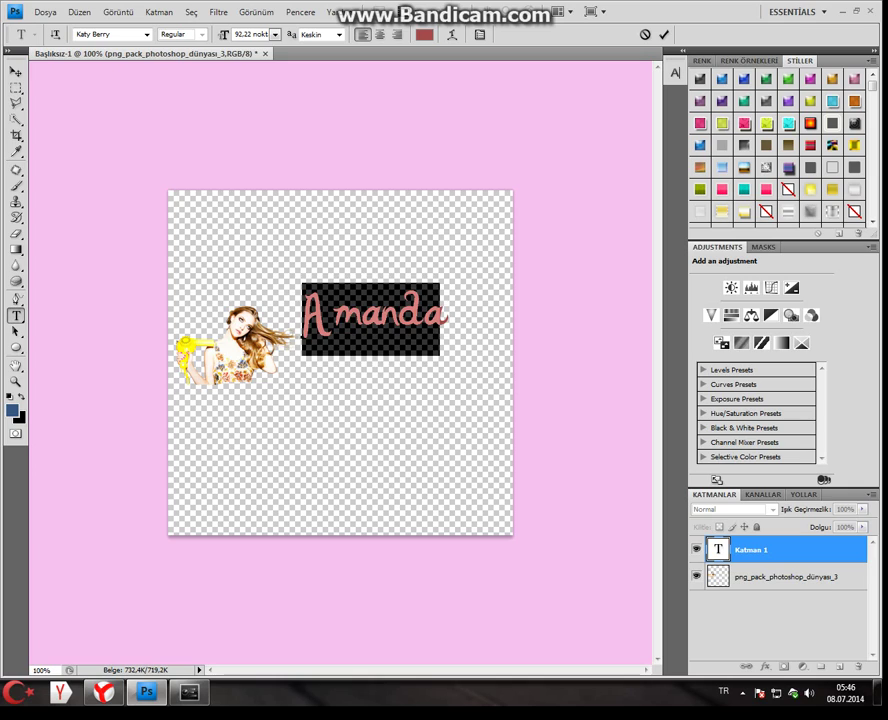
{"action": "key", "text": "ctrl+shift+comma"}
{"action": "key", "text": "ctrl+shift+comma"}
{"action": "key", "text": "ctrl+shift+comma"}
{"action": "key", "text": "ctrl+shift+comma"}
{"action": "key", "text": "ctrl+shift+comma"}
{"action": "key", "text": "ctrl+shift+comma"}
{"action": "key", "text": "ctrl+shift+comma"}
{"action": "key", "text": "ctrl+shift+comma"}
{"action": "key", "text": "ctrl+shift+comma"}
{"action": "key", "text": "ctrl+shift+comma"}
{"action": "key", "text": "ctrl+shift+comma"}
{"action": "key", "text": "ctrl+shift+comma"}
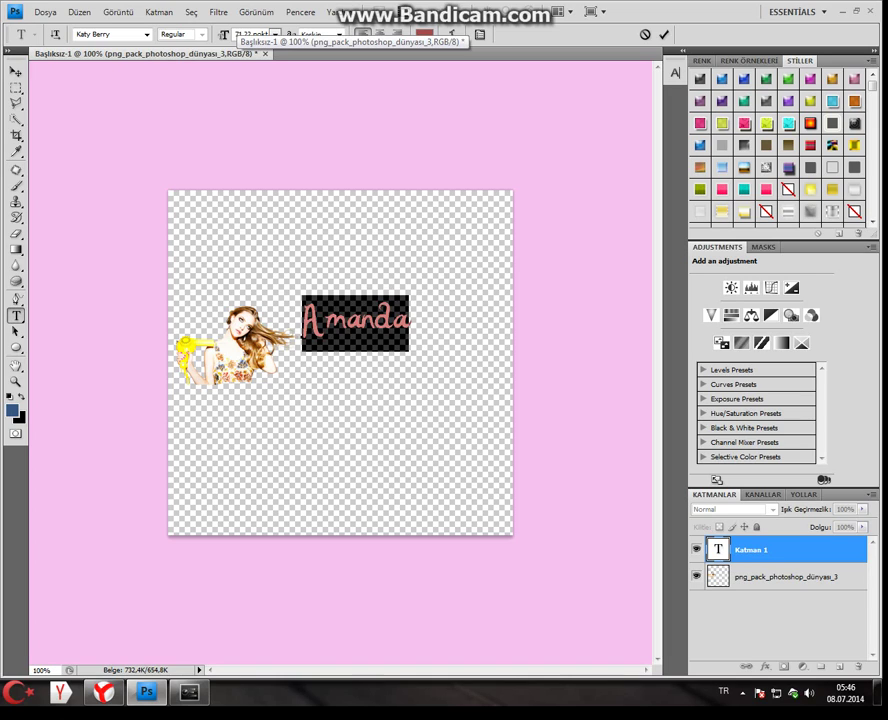
{"action": "left_click_drag", "start_coordinate": [355, 323], "coordinate": [347, 321]}
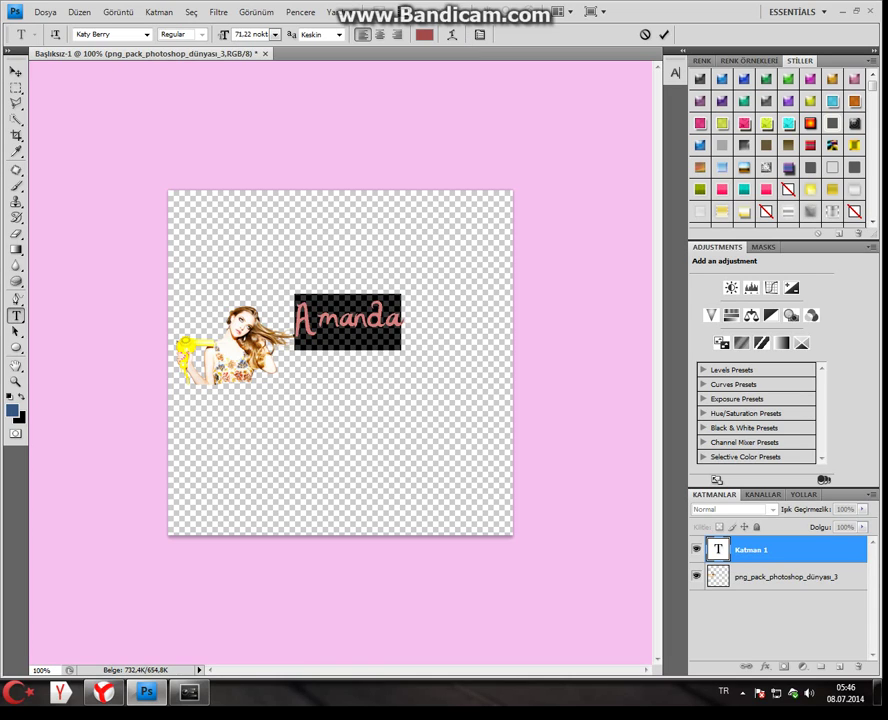
Change the colour of the whole "Amanda" text to bright red #fa0707 and commit the text edit
{"action": "left_click", "coordinate": [425, 35]}
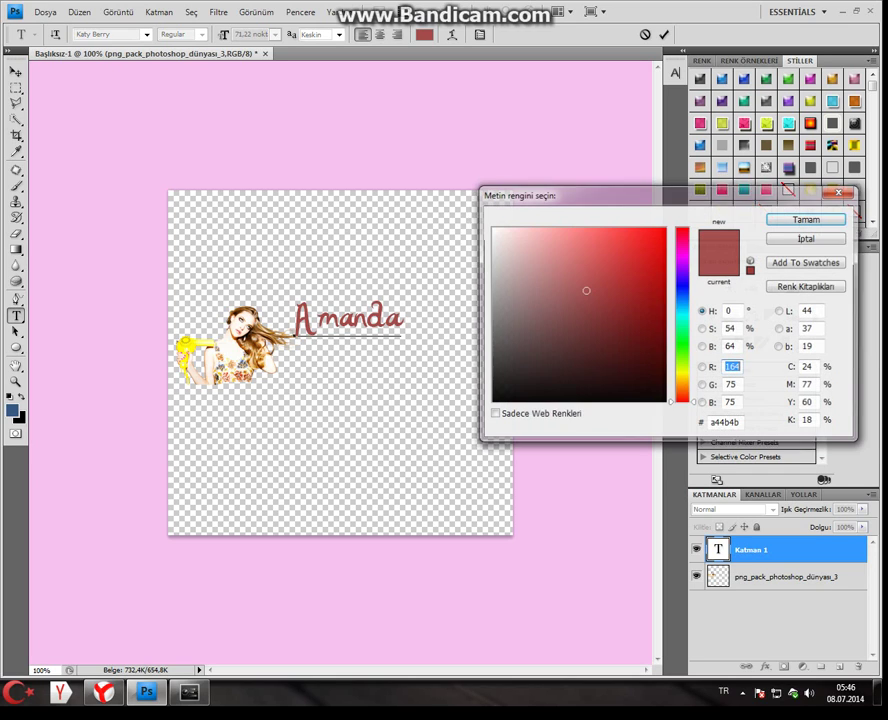
{"action": "left_click", "coordinate": [682, 260]}
{"action": "left_click_drag", "start_coordinate": [656, 256], "coordinate": [661, 231]}
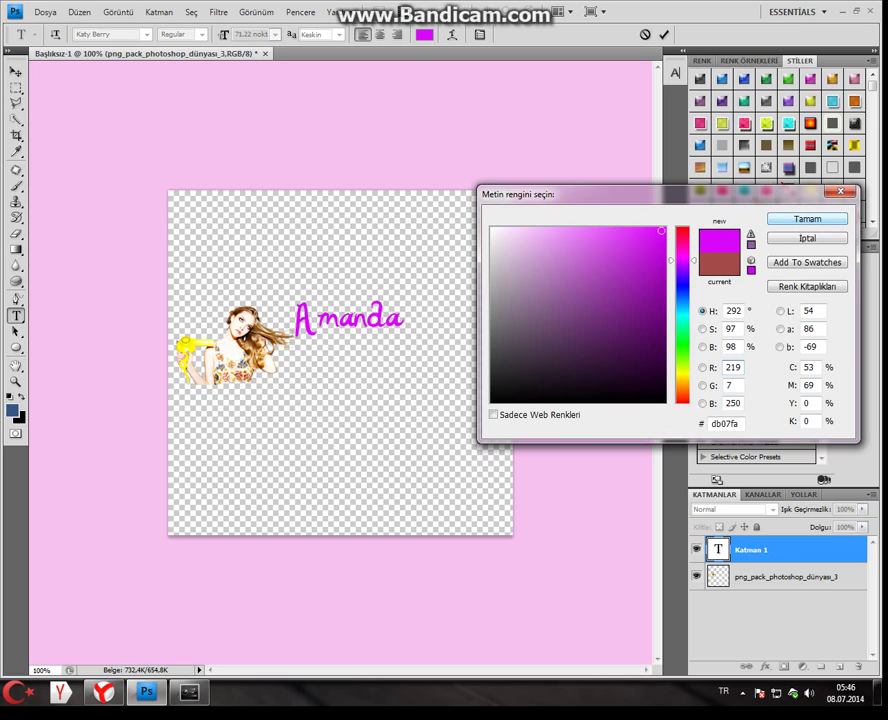
{"action": "left_click_drag", "start_coordinate": [682, 260], "coordinate": [682, 227]}
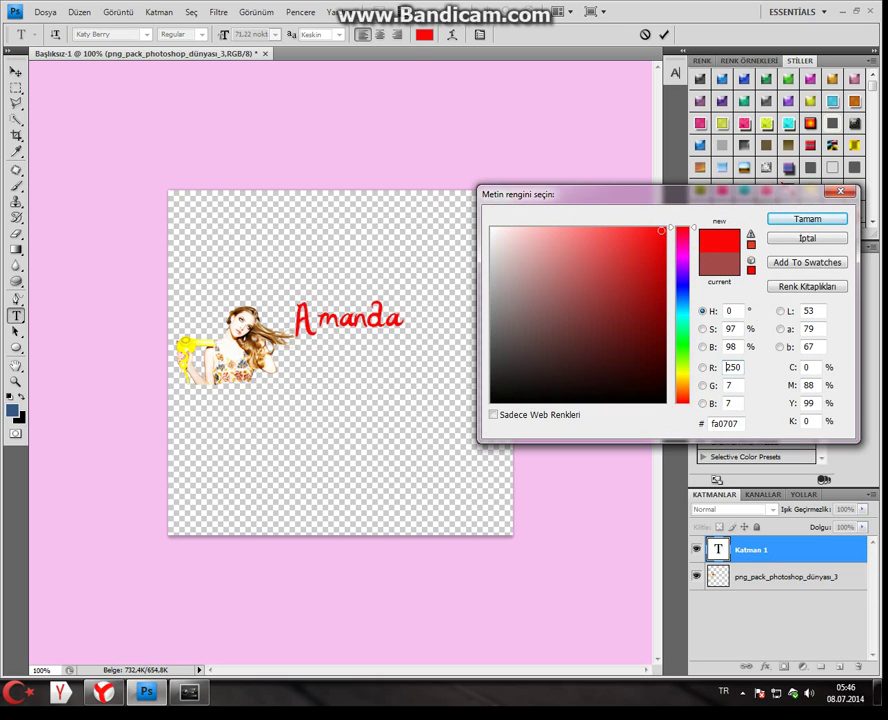
{"action": "key", "text": "Return"}
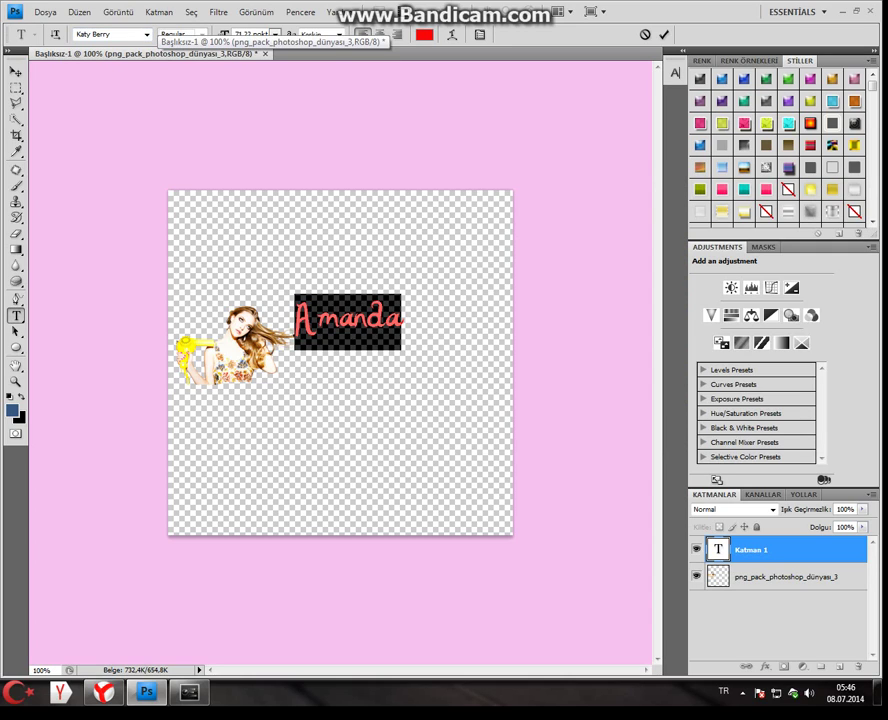
{"action": "left_click", "coordinate": [16, 72]}
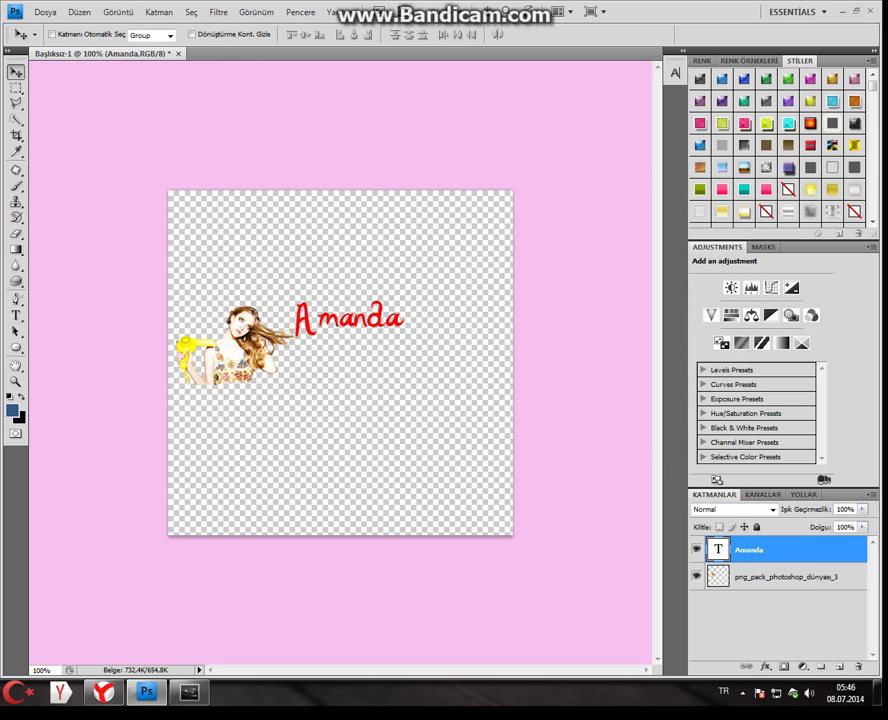
Add "Seyfried" as a separate red Katy Berry text at 71.22 points, slightly indented below "Amanda"
{"action": "left_click", "coordinate": [16, 315]}
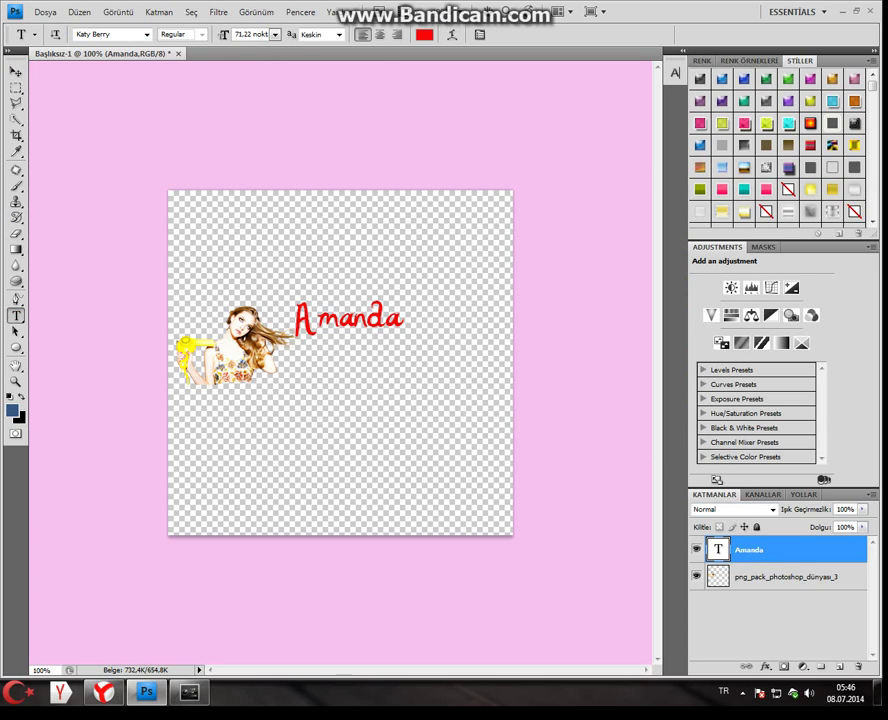
{"action": "left_click", "coordinate": [343, 355]}
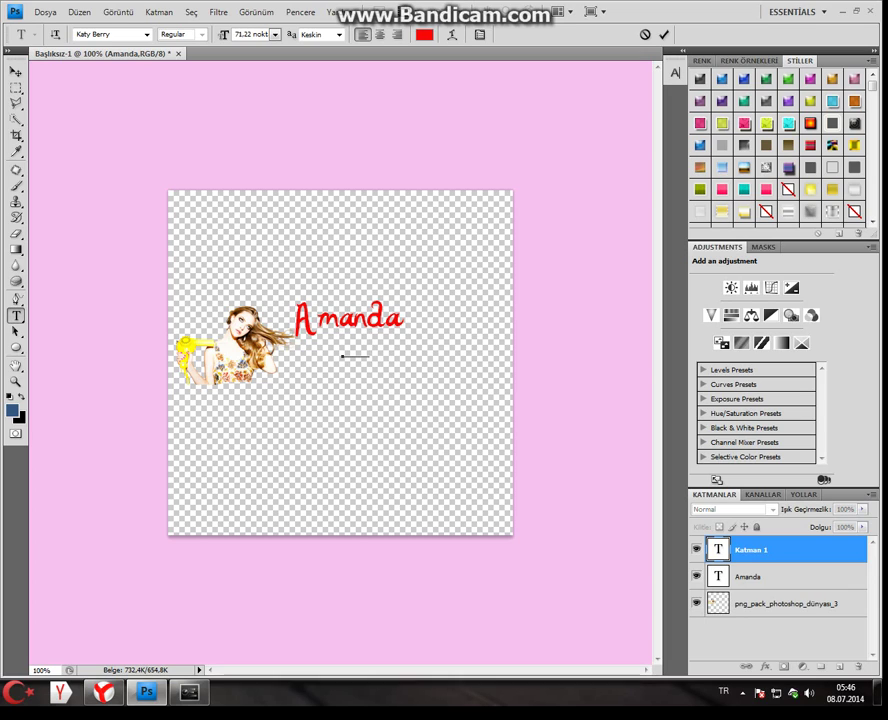
{"action": "type", "text": "Seyfried"}
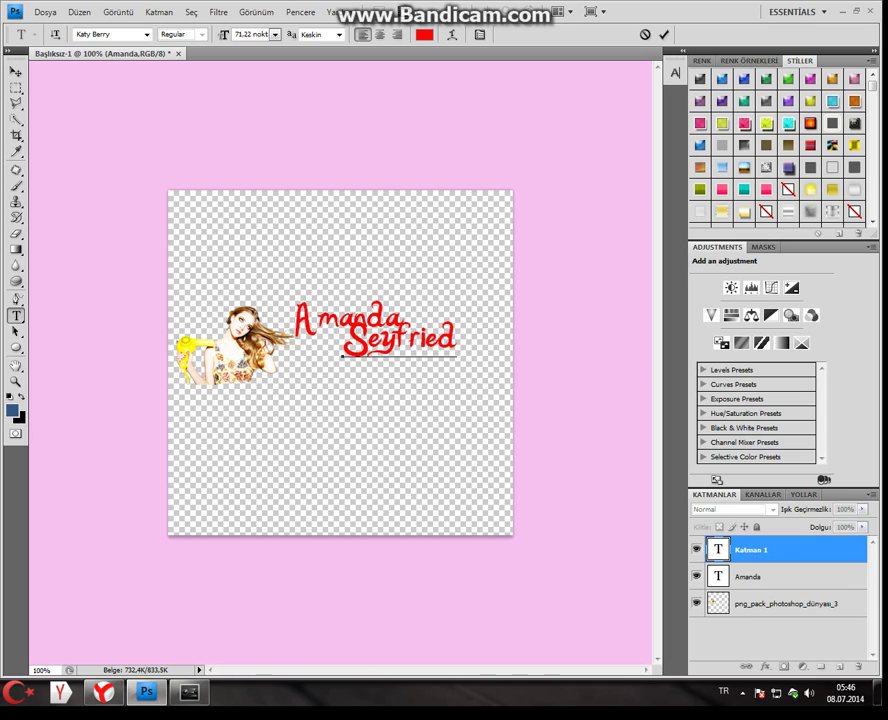
{"action": "left_click", "coordinate": [343, 342]}
{"action": "left_click_drag", "start_coordinate": [343, 360], "coordinate": [330, 365]}
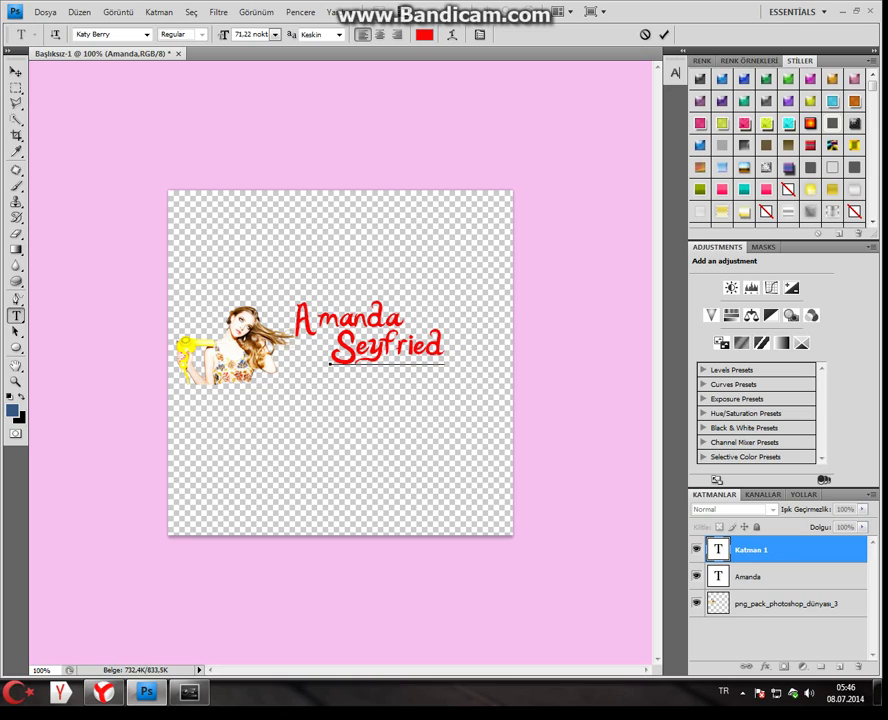
Try to reduce the whole "Seyfried" text to 55.22 points and shift it closer to the woman beneath "Amanda"
{"action": "left_click_drag", "start_coordinate": [444, 348], "coordinate": [331, 348]}
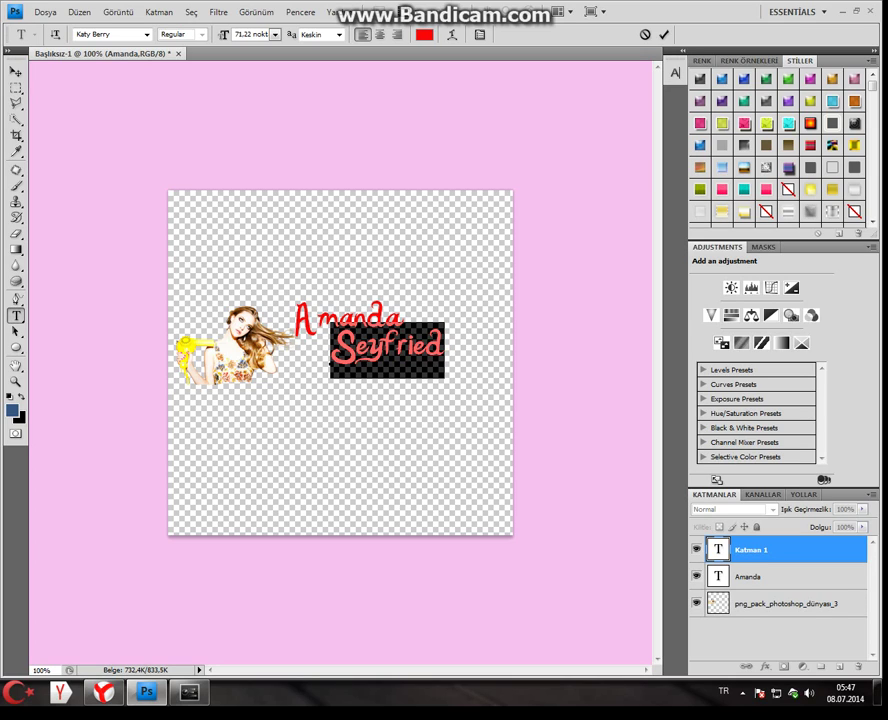
{"action": "key", "text": "ctrl+shift+comma"}
{"action": "key", "text": "ctrl+shift+comma"}
{"action": "key", "text": "ctrl+shift+comma"}
{"action": "key", "text": "ctrl+shift+comma"}
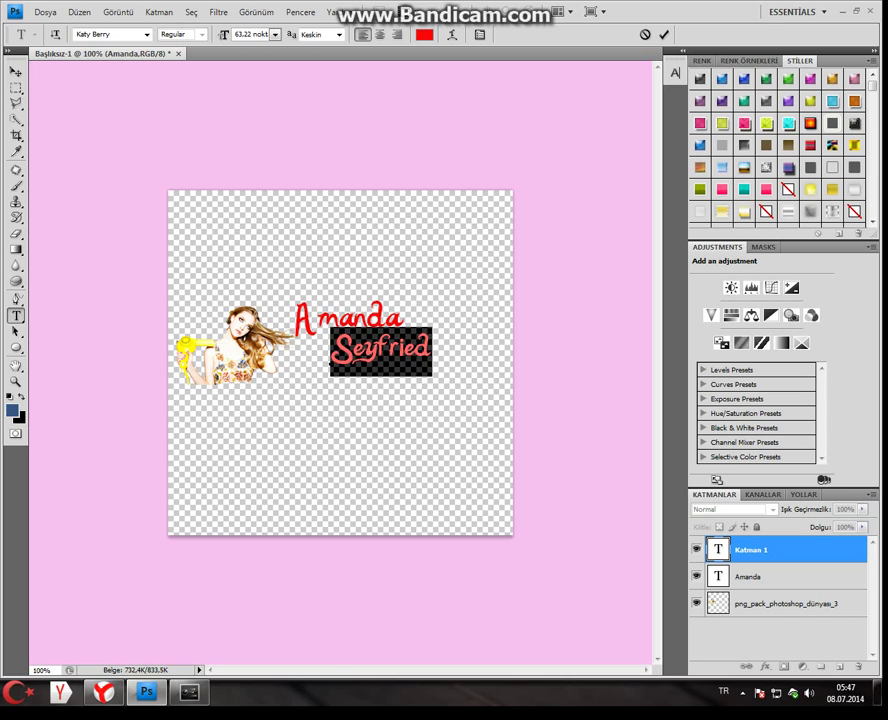
{"action": "left_click_drag", "start_coordinate": [381, 352], "coordinate": [363, 352]}
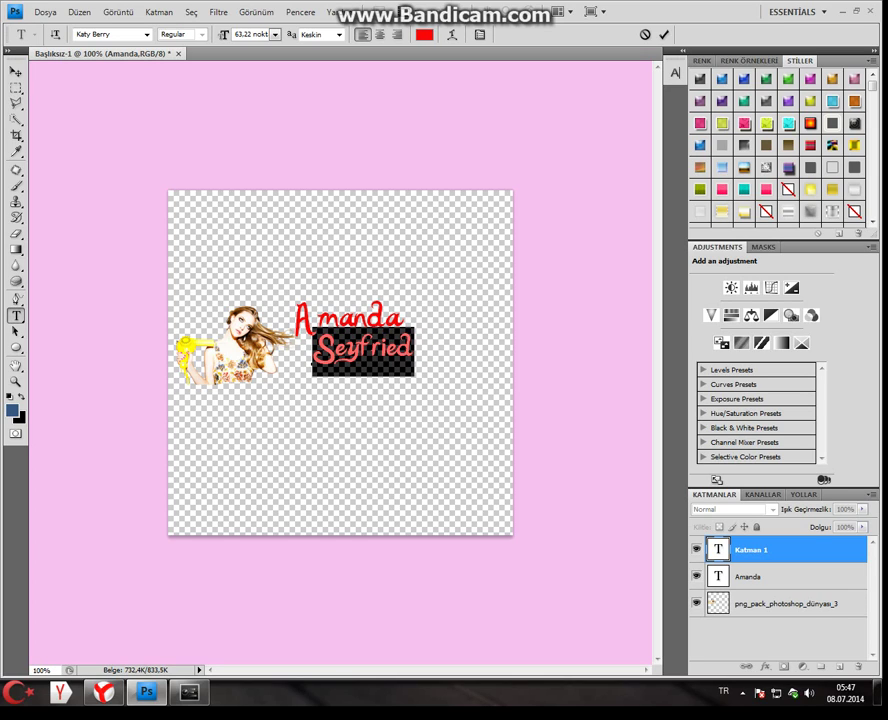
{"action": "left_click_drag", "start_coordinate": [363, 388], "coordinate": [356, 390]}
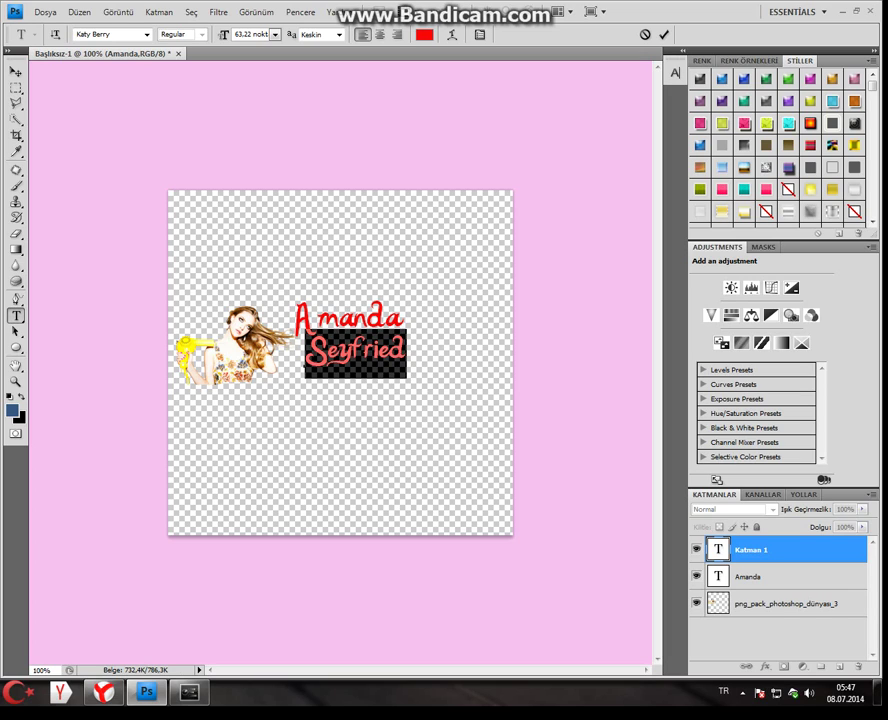
{"action": "left_click_drag", "start_coordinate": [224, 35], "coordinate": [216, 35]}
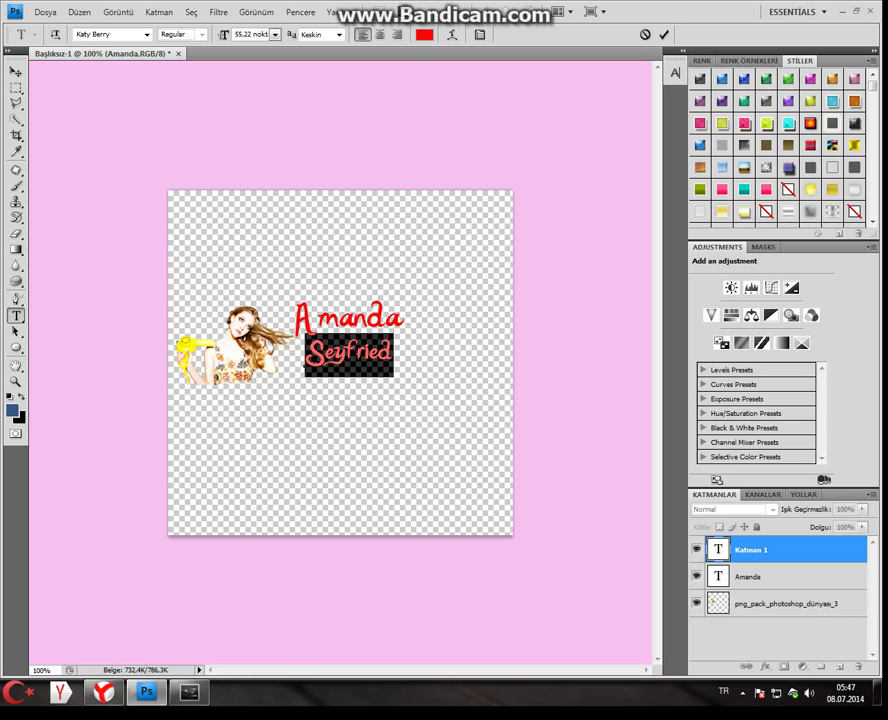
{"action": "key", "text": "Return"}
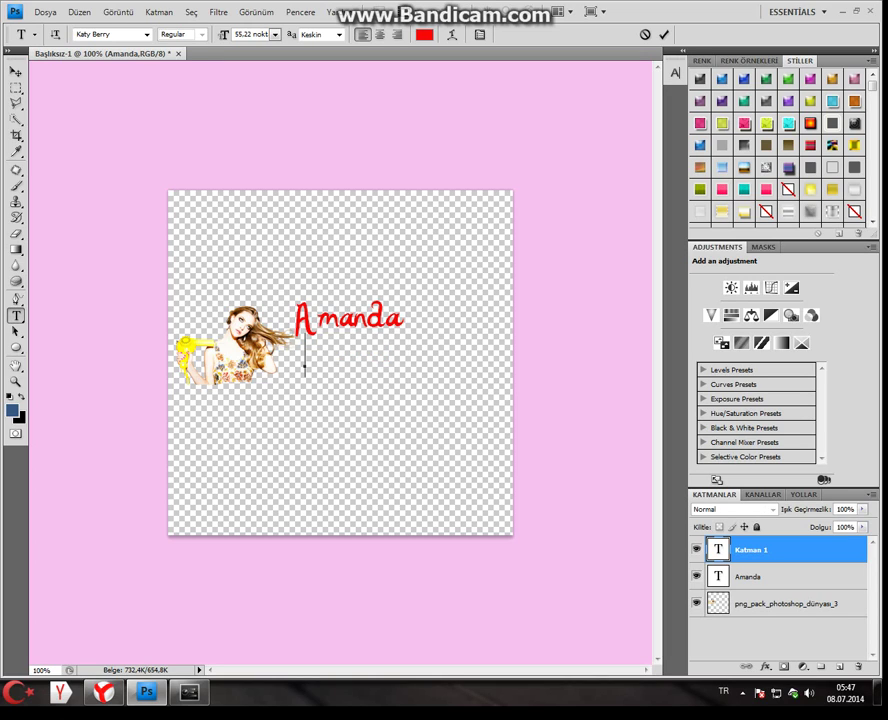
Delete the two empty text layers, Katman 1 and Katman 2, leaving the "Amanda" text and the image layer
{"action": "right_click", "coordinate": [718, 548]}
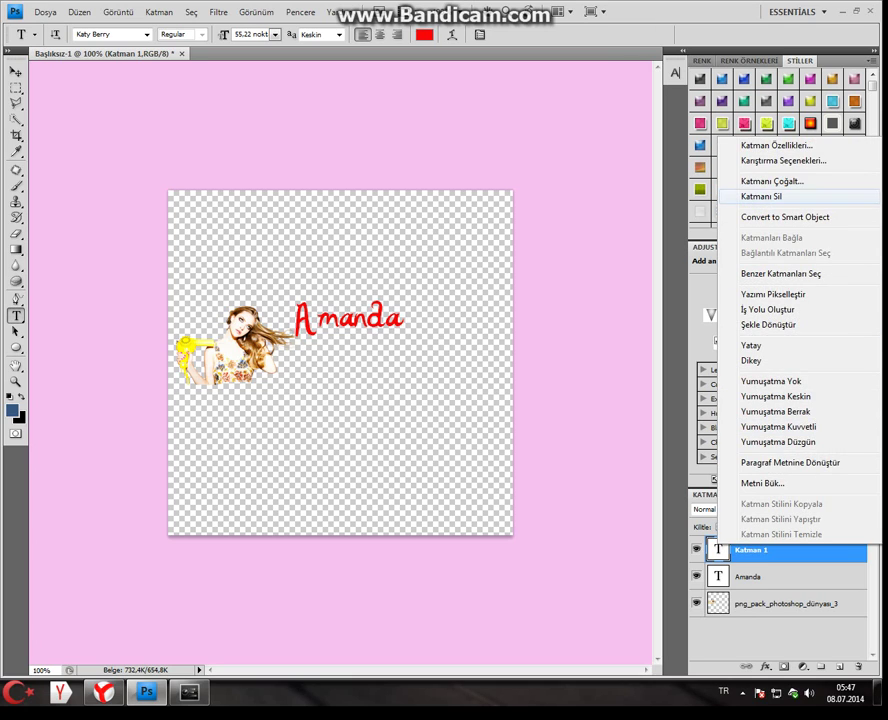
{"action": "key", "text": "Escape"}
{"action": "left_click", "coordinate": [316, 364]}
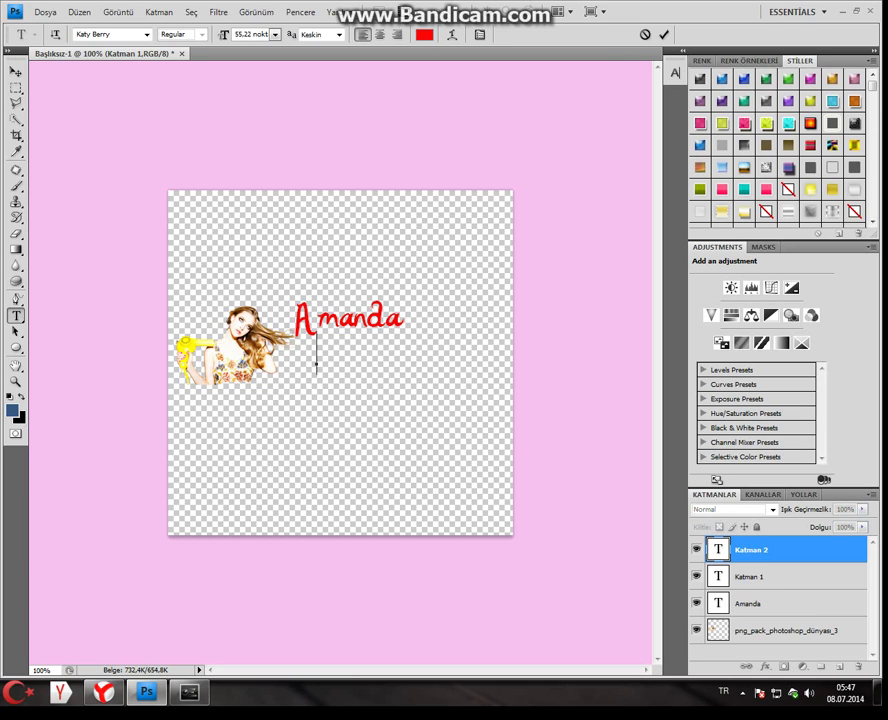
{"action": "right_click", "coordinate": [720, 576]}
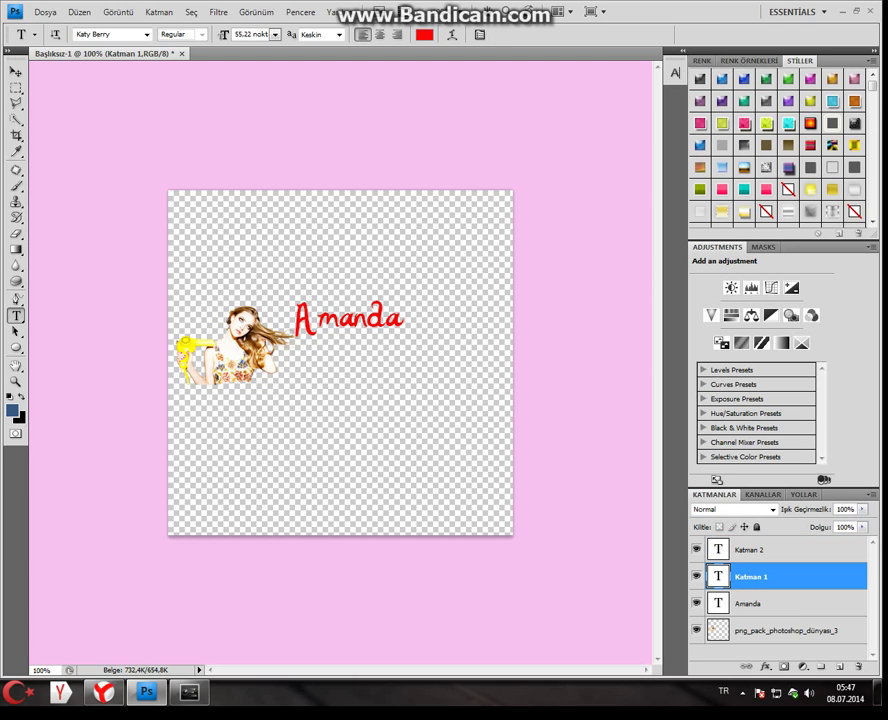
{"action": "left_click", "coordinate": [761, 235]}
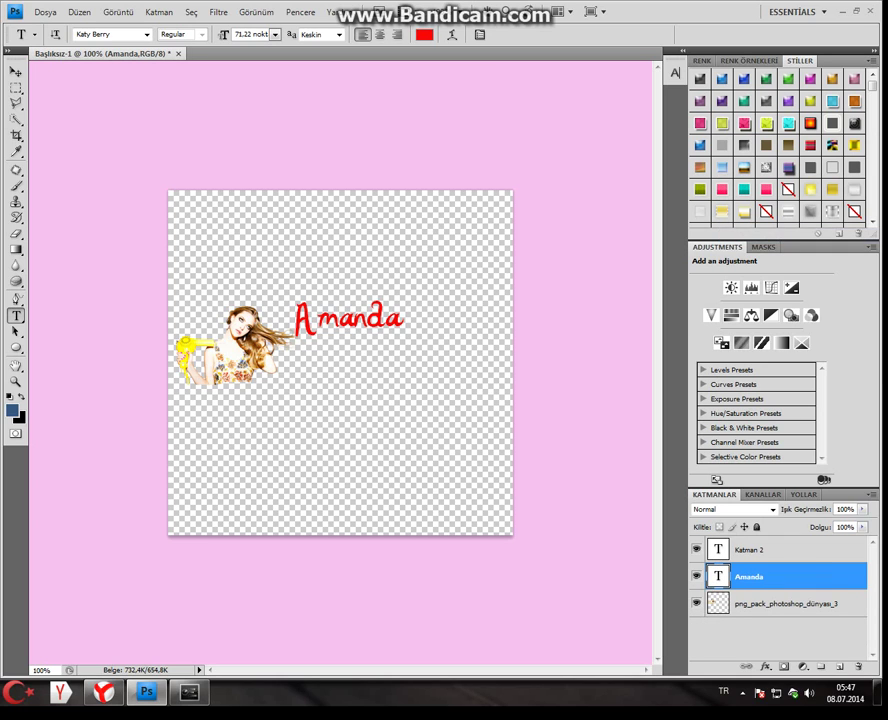
{"action": "right_click", "coordinate": [722, 545]}
{"action": "left_click", "coordinate": [761, 194]}
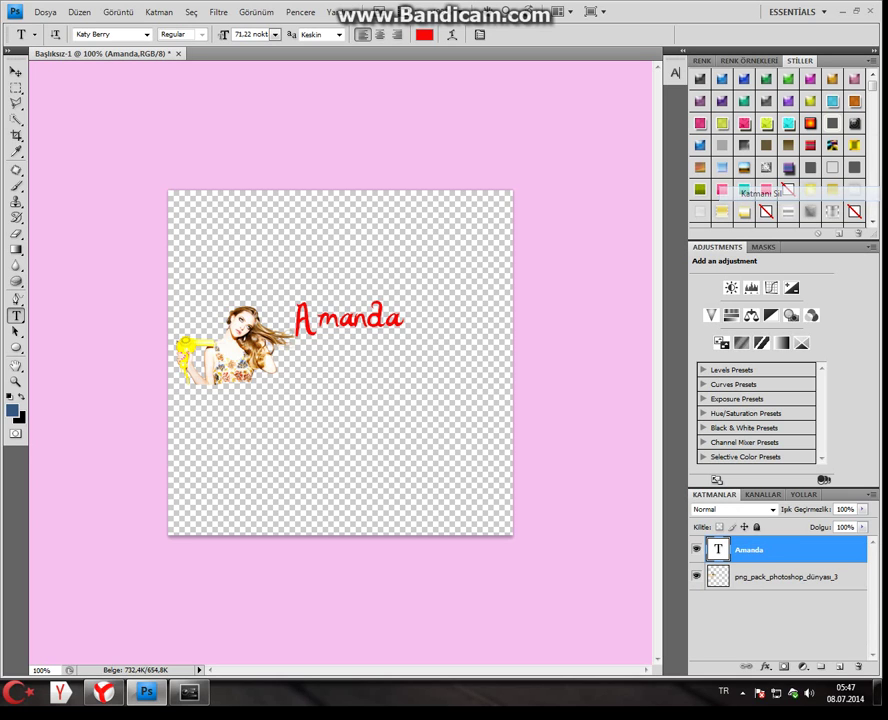
Reduce the whole "Amanda" text to 55.22 points and commit the text edit
{"action": "left_click", "coordinate": [402, 320]}
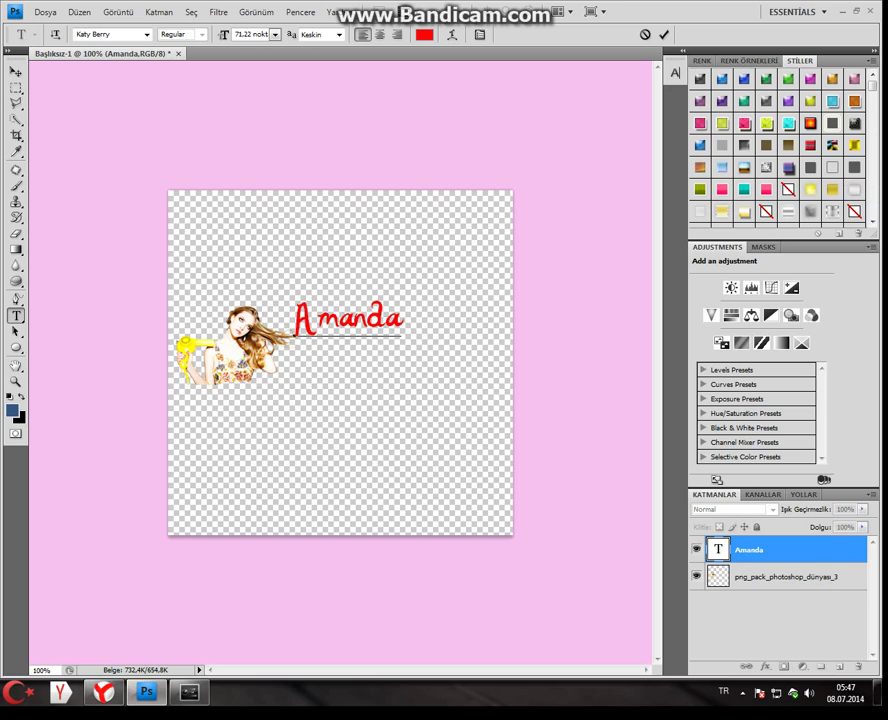
{"action": "left_click_drag", "start_coordinate": [402, 320], "coordinate": [295, 320]}
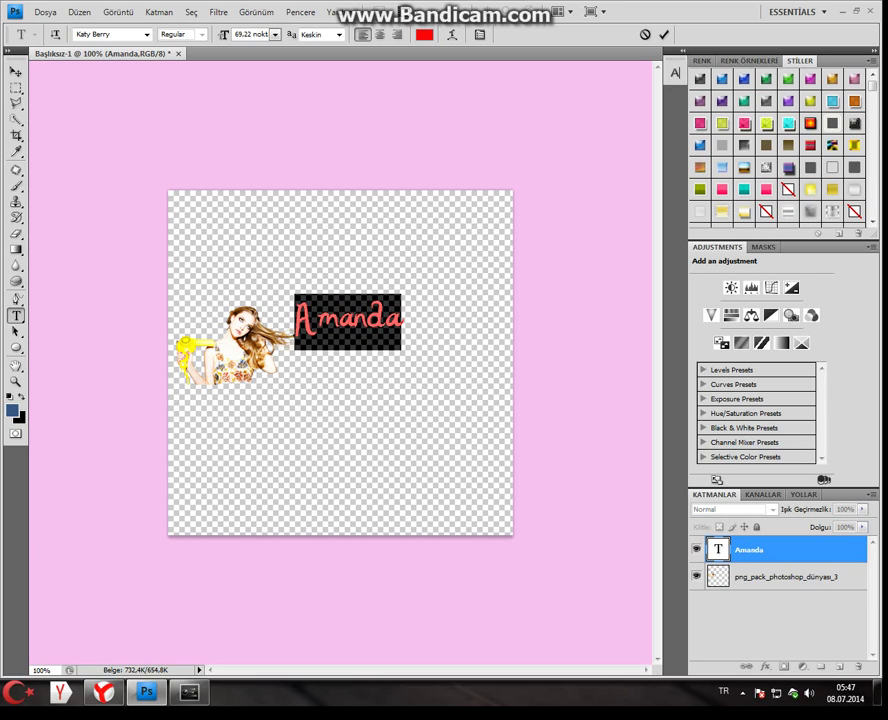
{"action": "left_click_drag", "start_coordinate": [224, 34], "coordinate": [210, 34]}
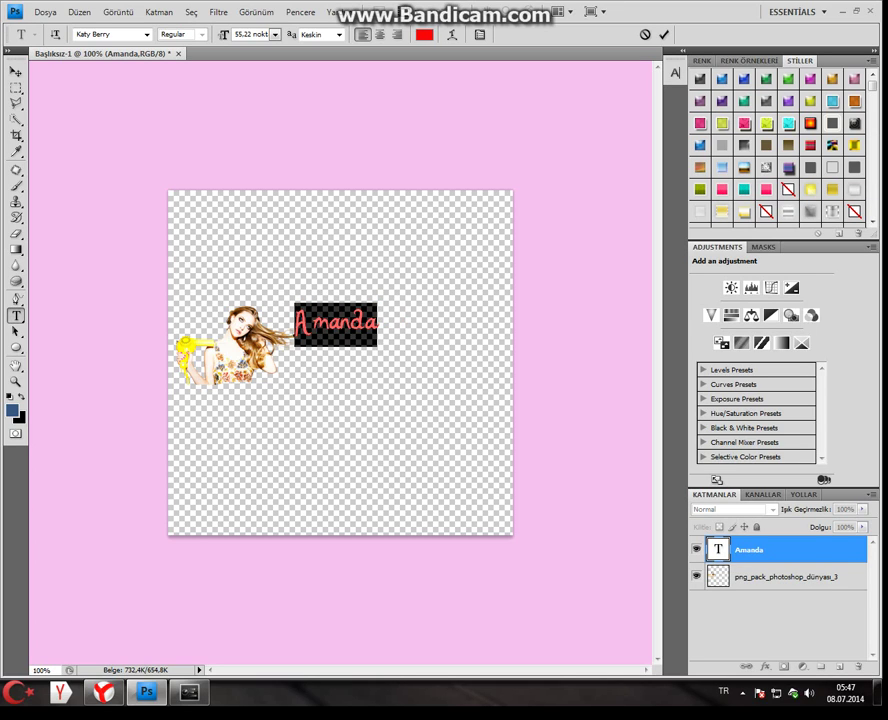
{"action": "left_click", "coordinate": [16, 72]}
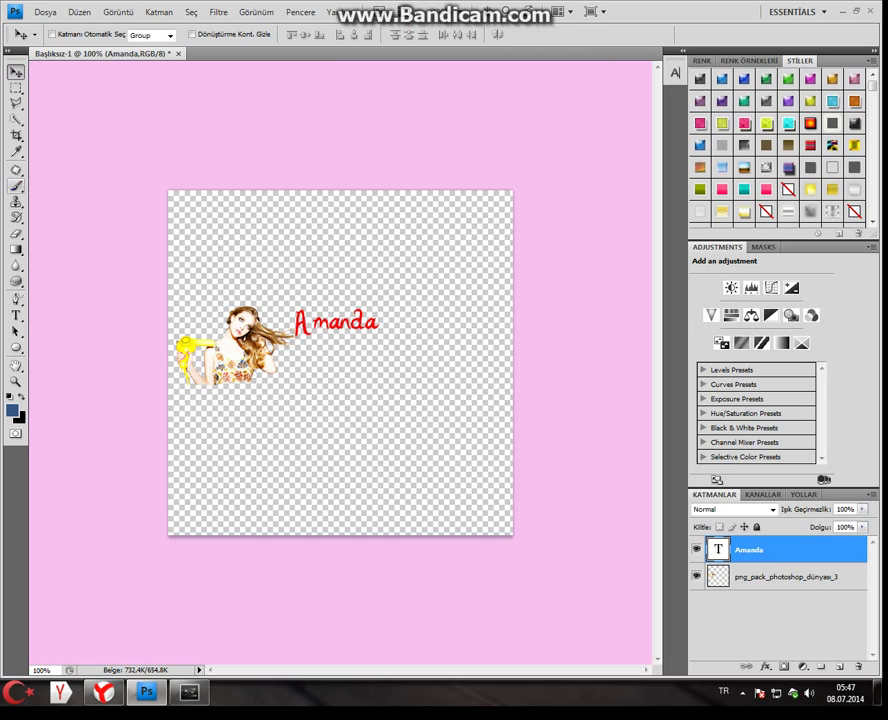
Add "Seyfried" as a separate red Katy Berry text at 55.22 points, placed close below "Amanda" and slightly indented
{"action": "left_click", "coordinate": [16, 316]}
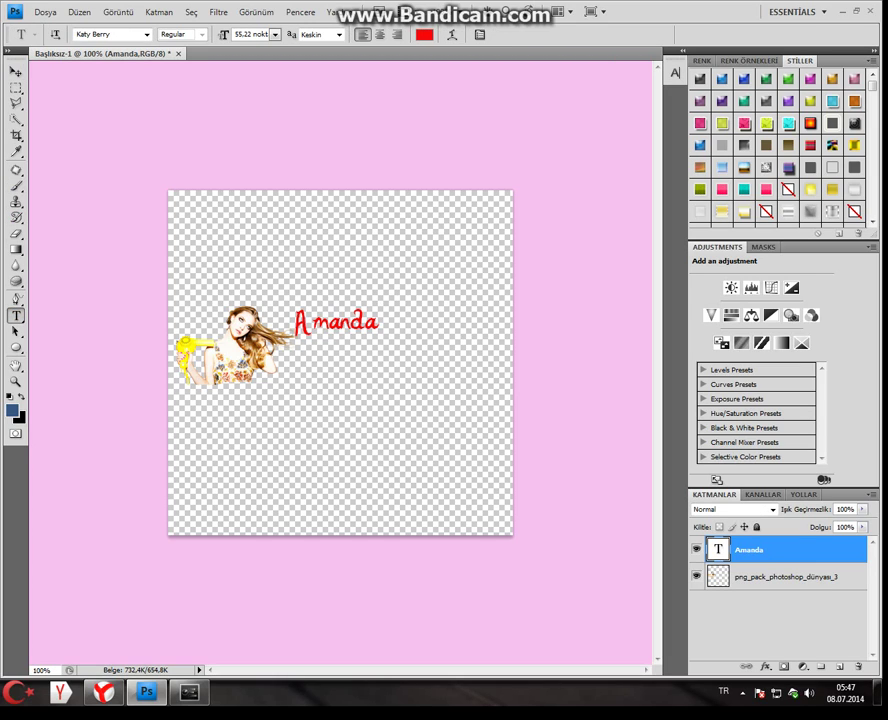
{"action": "left_click", "coordinate": [340, 375]}
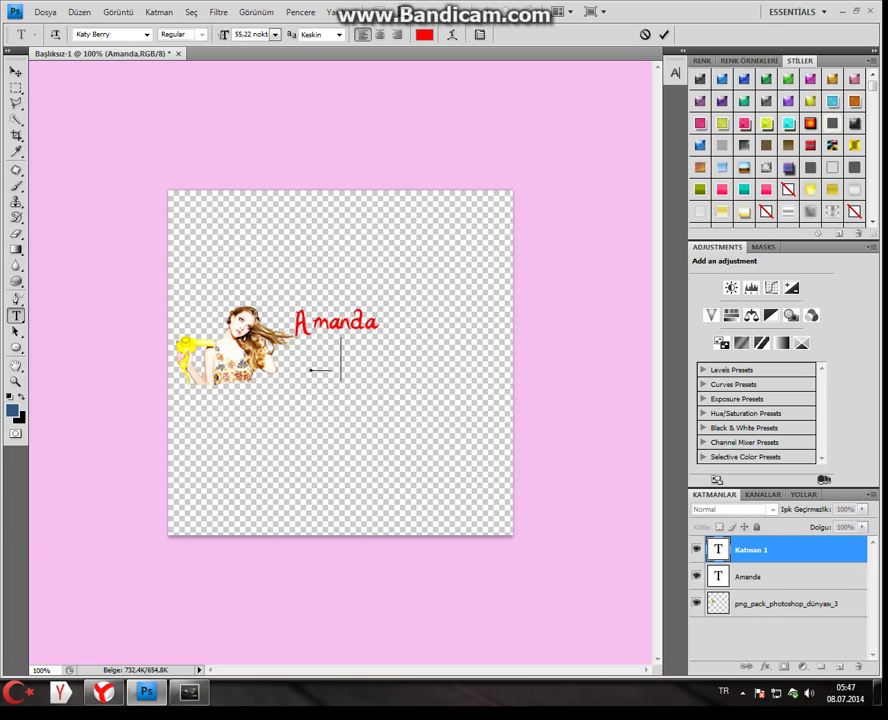
{"action": "type", "text": "Seyfried"}
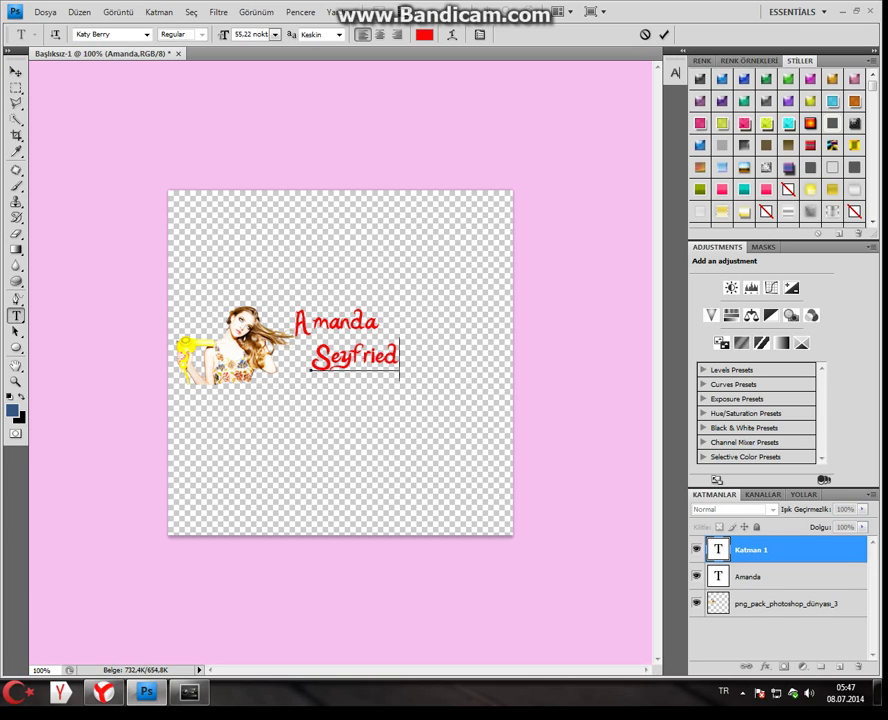
{"action": "mouse_move", "coordinate": [355, 405]}
{"action": "left_mouse_down"}
{"action": "mouse_move", "coordinate": [345, 401]}
{"action": "mouse_move", "coordinate": [355, 402]}
{"action": "left_mouse_up"}
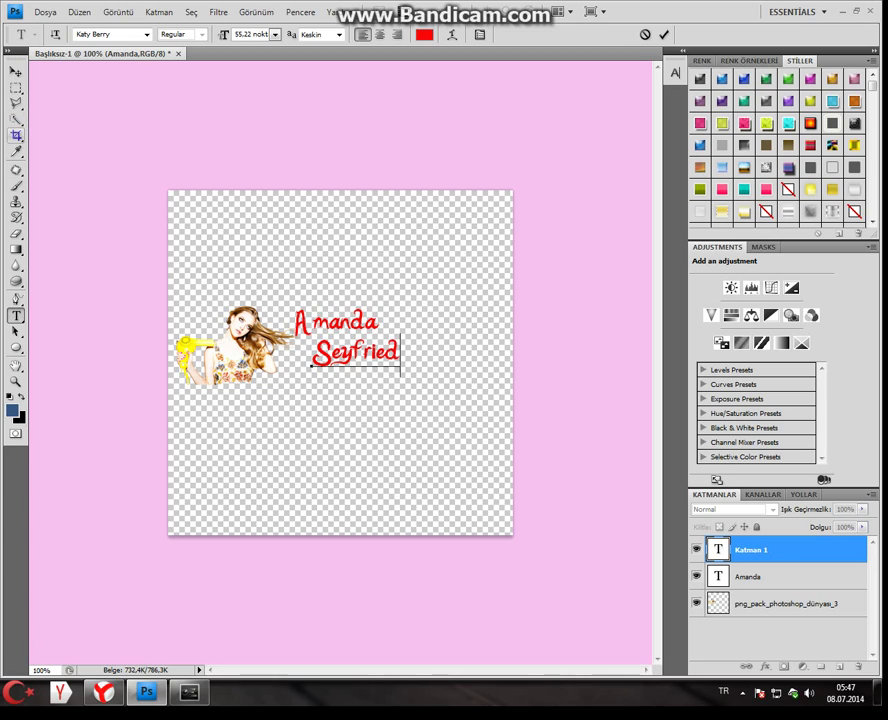
Crop the canvas tightly around the woman and the "Amanda Seyfried" text, keeping the canvas's original left edge
{"action": "left_click", "coordinate": [16, 135]}
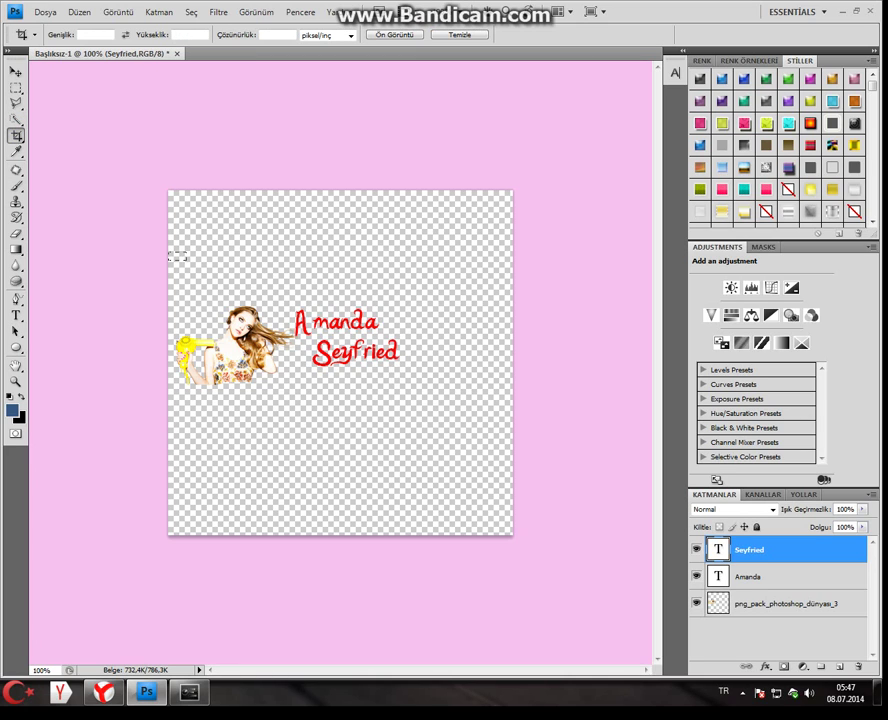
{"action": "left_click_drag", "start_coordinate": [186, 260], "coordinate": [431, 420]}
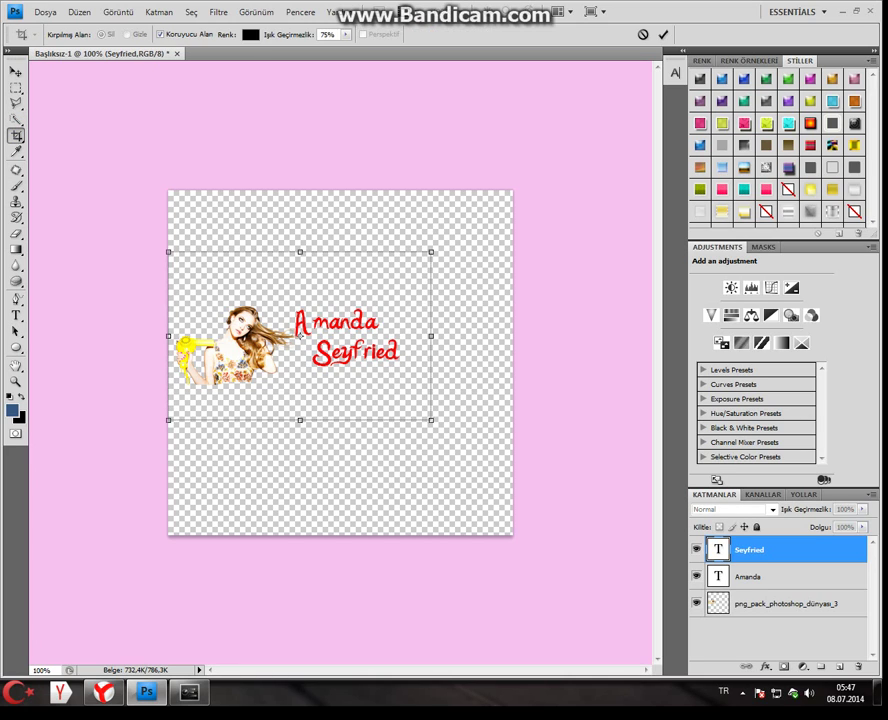
{"action": "left_click_drag", "start_coordinate": [300, 420], "coordinate": [300, 384]}
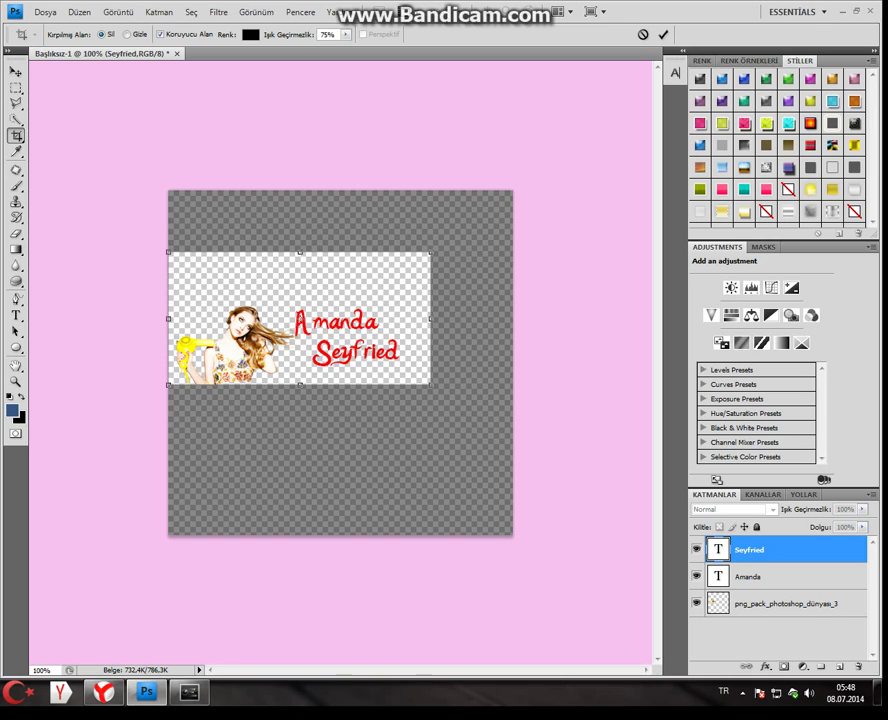
{"action": "left_click_drag", "start_coordinate": [430, 318], "coordinate": [400, 318]}
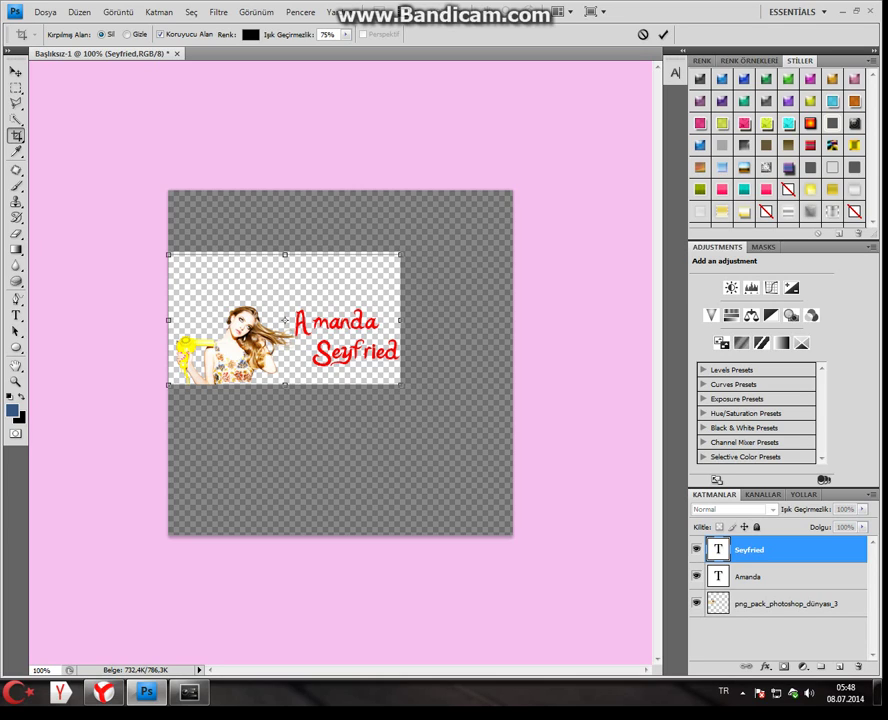
{"action": "left_click_drag", "start_coordinate": [285, 252], "coordinate": [285, 305]}
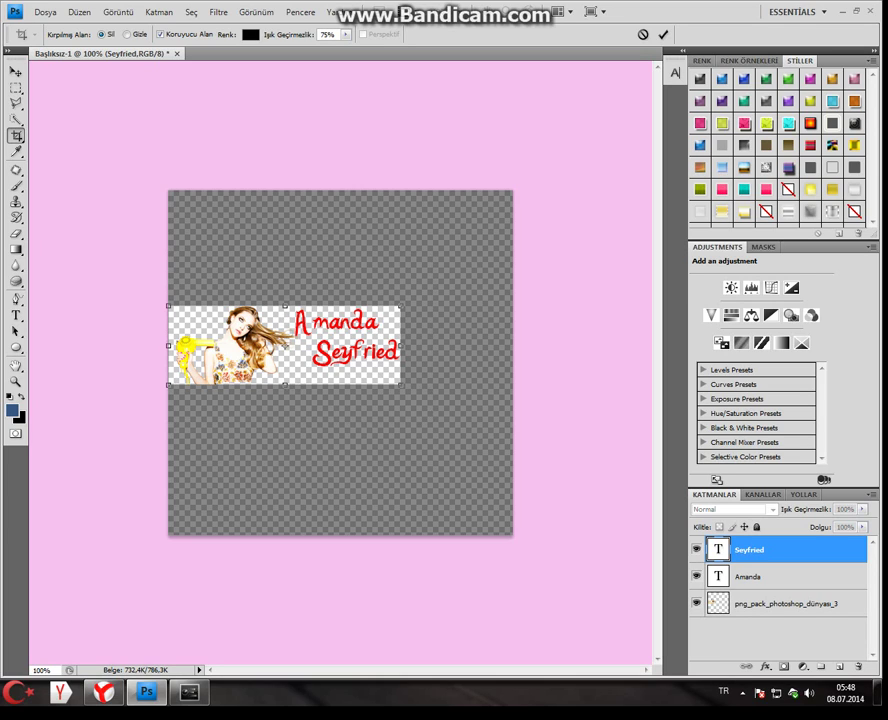
{"action": "key", "text": "Return"}
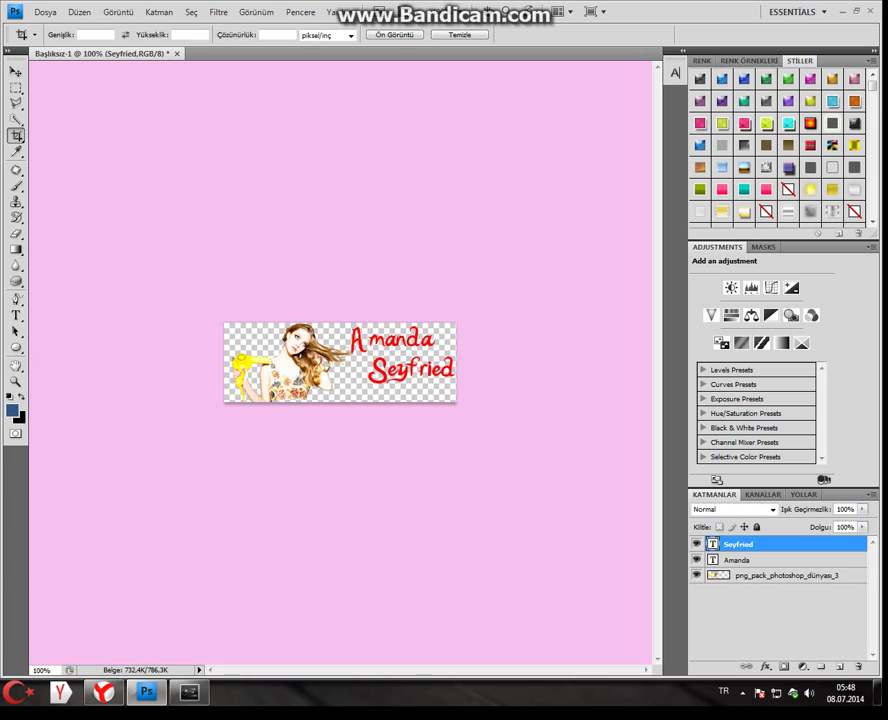
{"action": "key", "text": "v"}
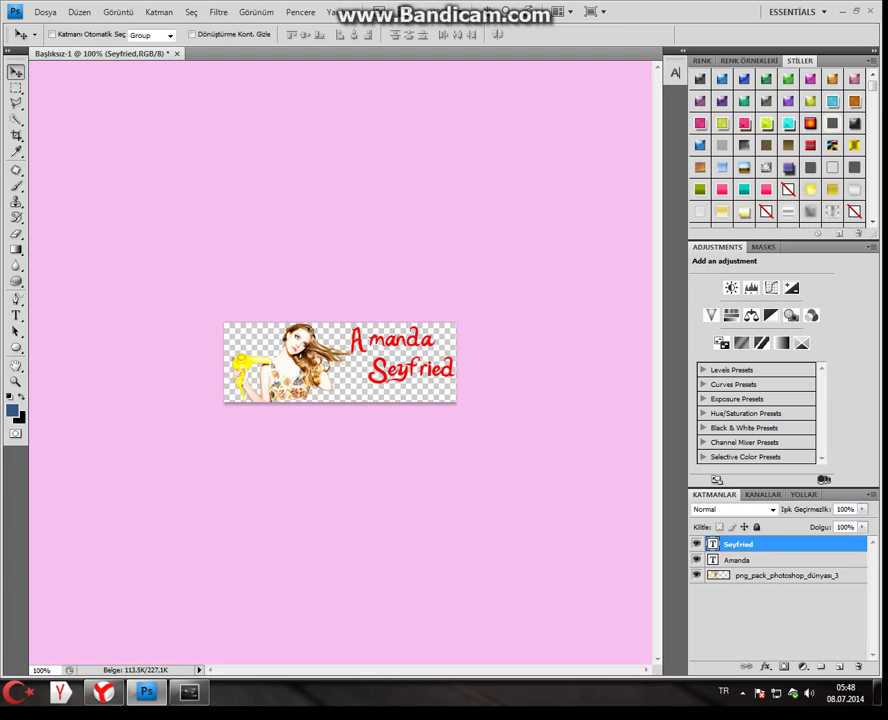
Merge the visible layers into one, and start a Save As to the desktop in PNG format
{"action": "right_click", "coordinate": [716, 576]}
{"action": "left_click", "coordinate": [776, 551]}
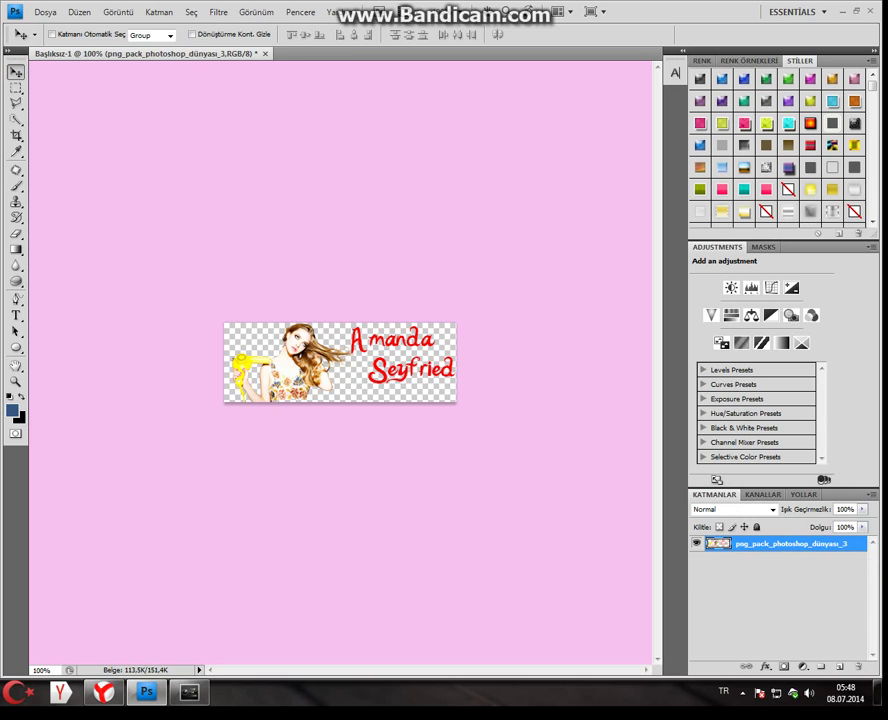
{"action": "left_click", "coordinate": [45, 12]}
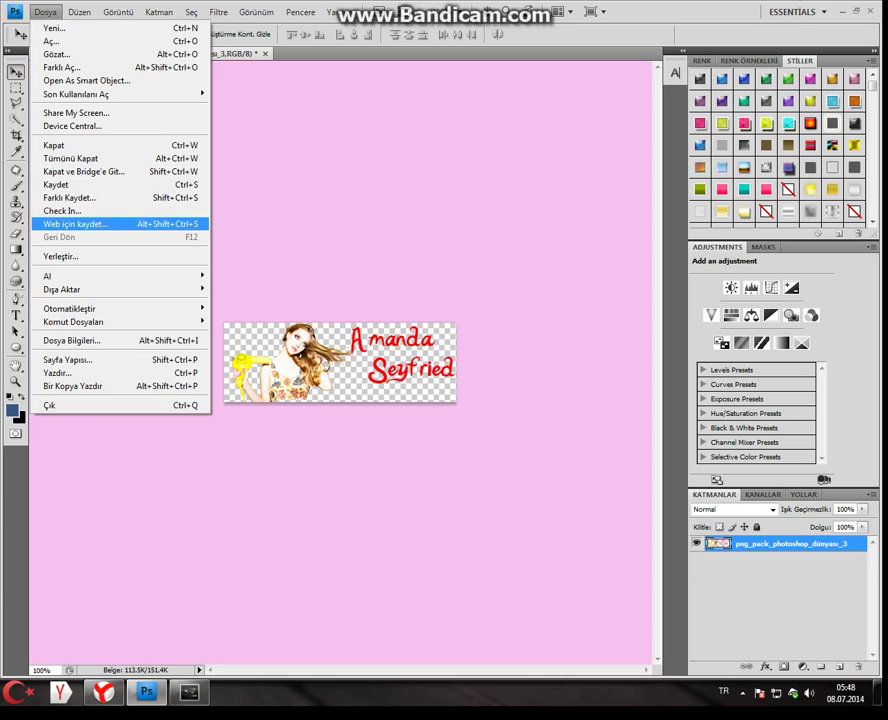
{"action": "key", "text": "Up"}
{"action": "key", "text": "Up"}
{"action": "key", "text": "Return"}
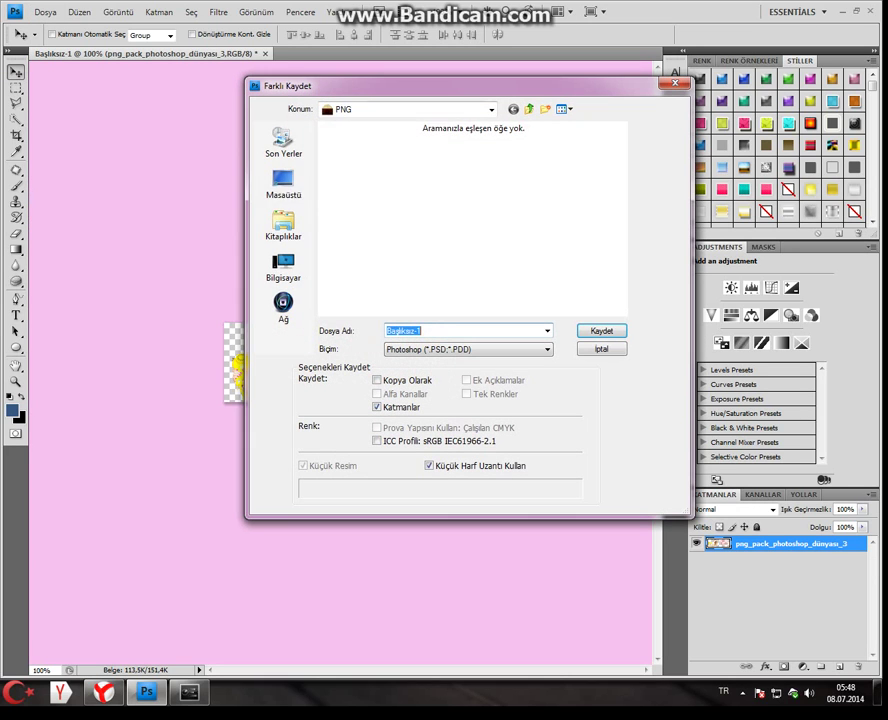
{"action": "left_click", "coordinate": [283, 184]}
{"action": "left_click", "coordinate": [468, 349]}
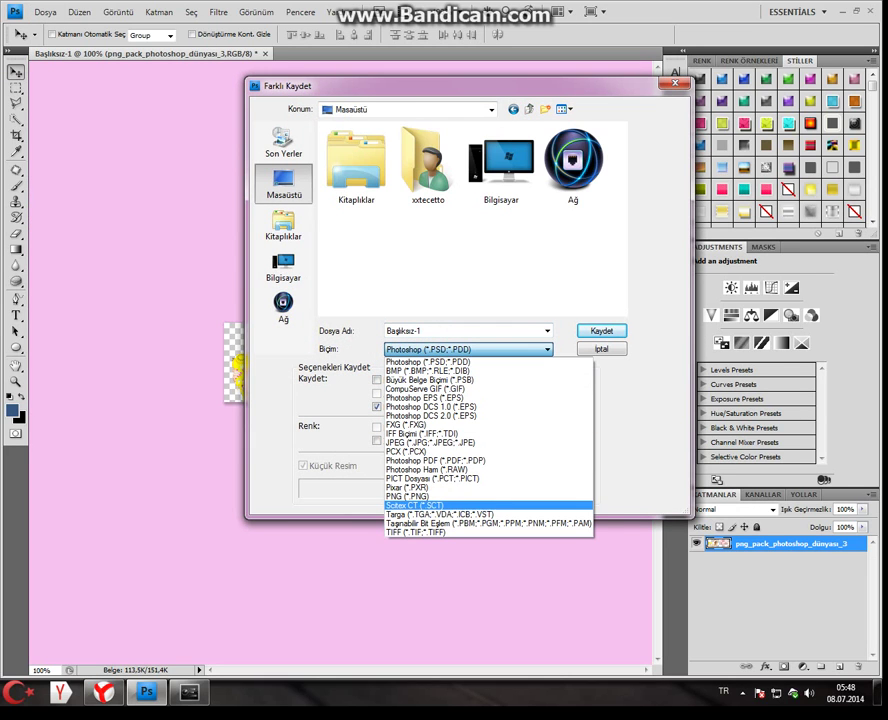
{"action": "key", "text": "Up"}
{"action": "key", "text": "Return"}
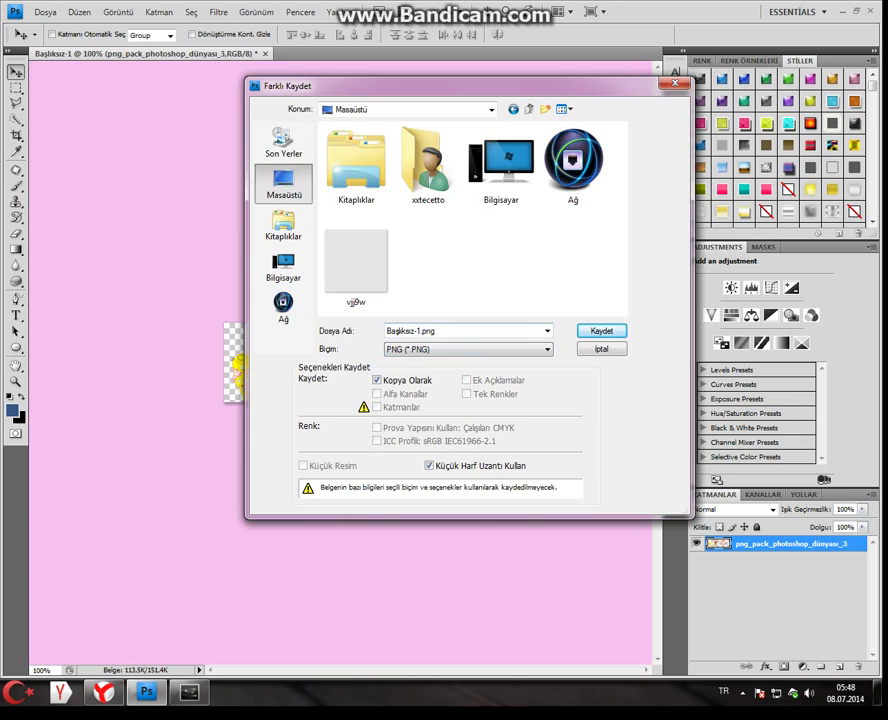
Name the PNG file "Amanda Seyfried" and save it with the interlaced (Örgülü) option
{"action": "double_click", "coordinate": [412, 331]}
{"action": "type", "text": "Amabda"}
{"action": "key", "text": "BackSpace"}
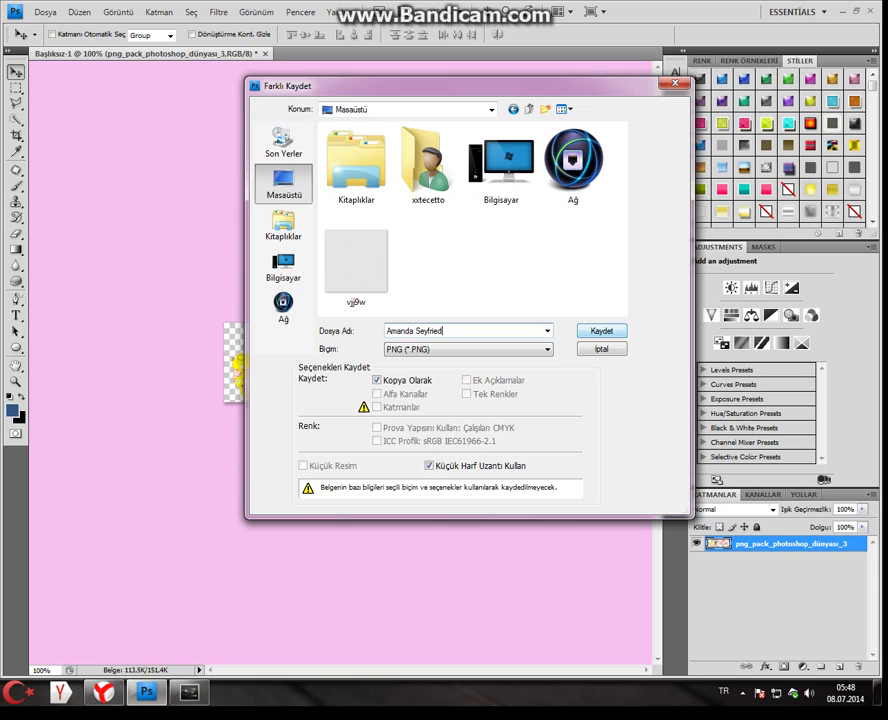
{"action": "key", "text": "Return"}
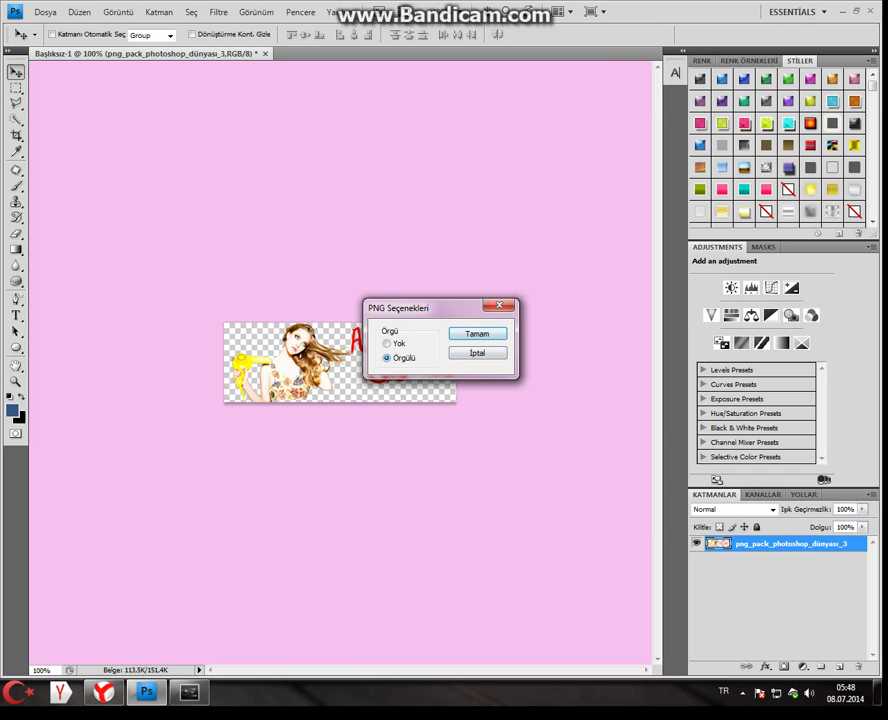
{"action": "key", "text": "Return"}
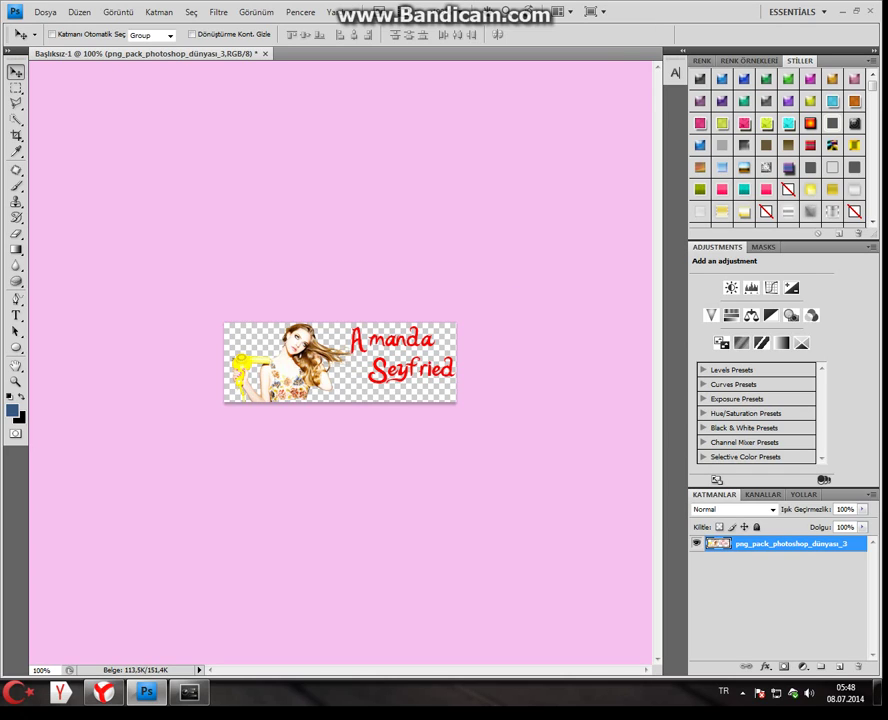
Close the untitled document without saving changes, and open Amanda Seyfried.png from the desktop
{"action": "key", "text": "ctrl+w"}
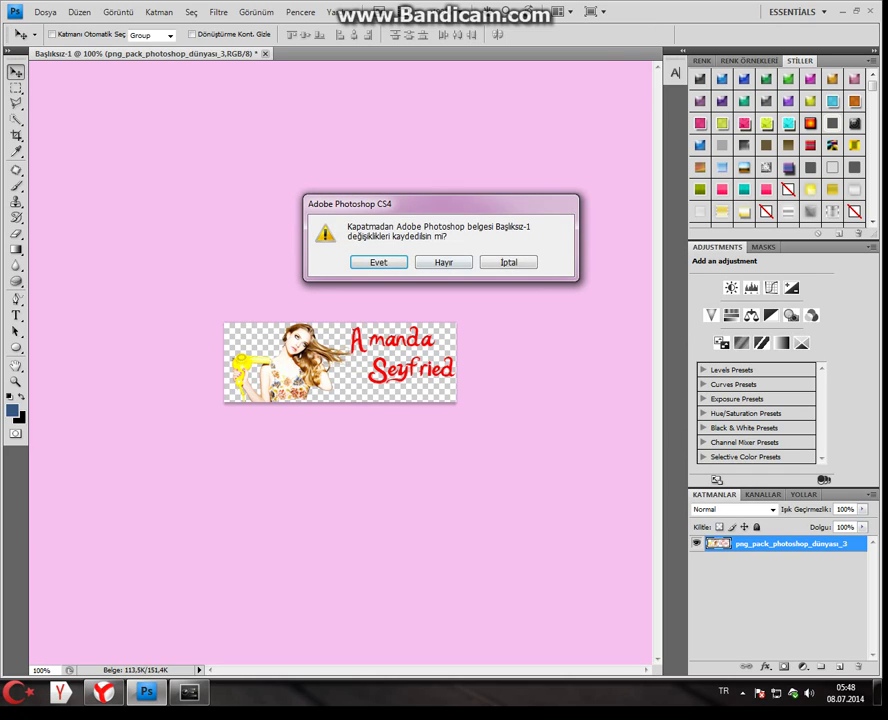
{"action": "key", "text": "h"}
{"action": "left_click", "coordinate": [45, 12]}
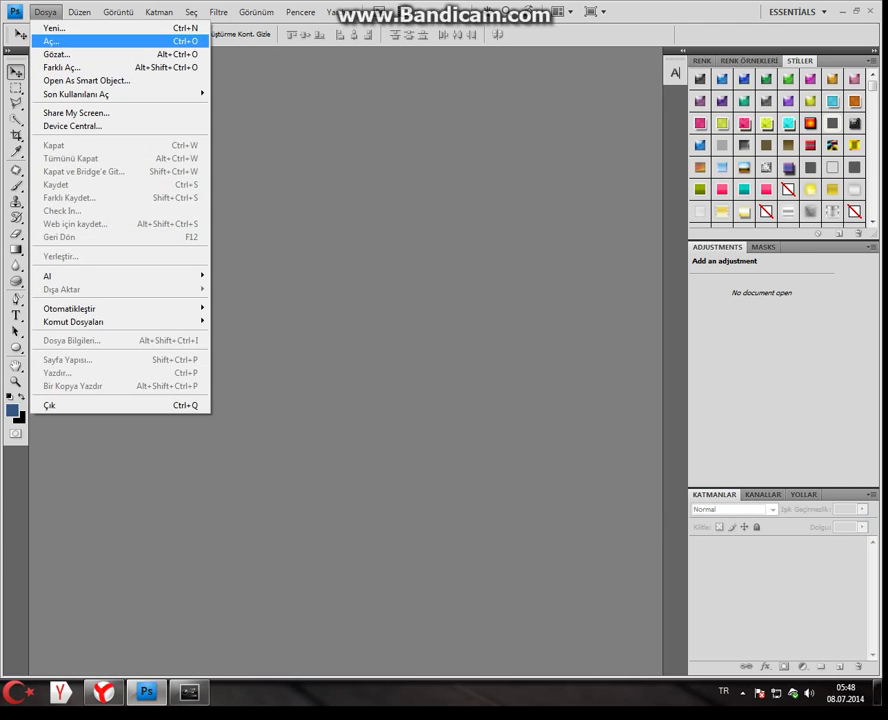
{"action": "left_click", "coordinate": [54, 41]}
{"action": "scroll", "coordinate": [505, 265], "scroll_direction": "down", "scroll_amount": 3}
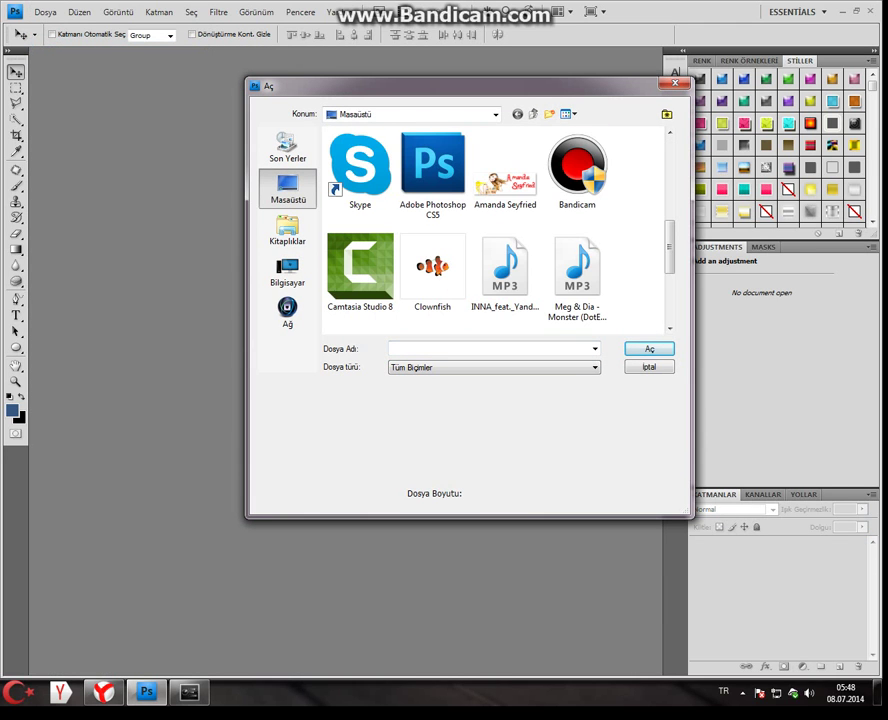
{"action": "left_click", "coordinate": [505, 172]}
{"action": "key", "text": "Return"}
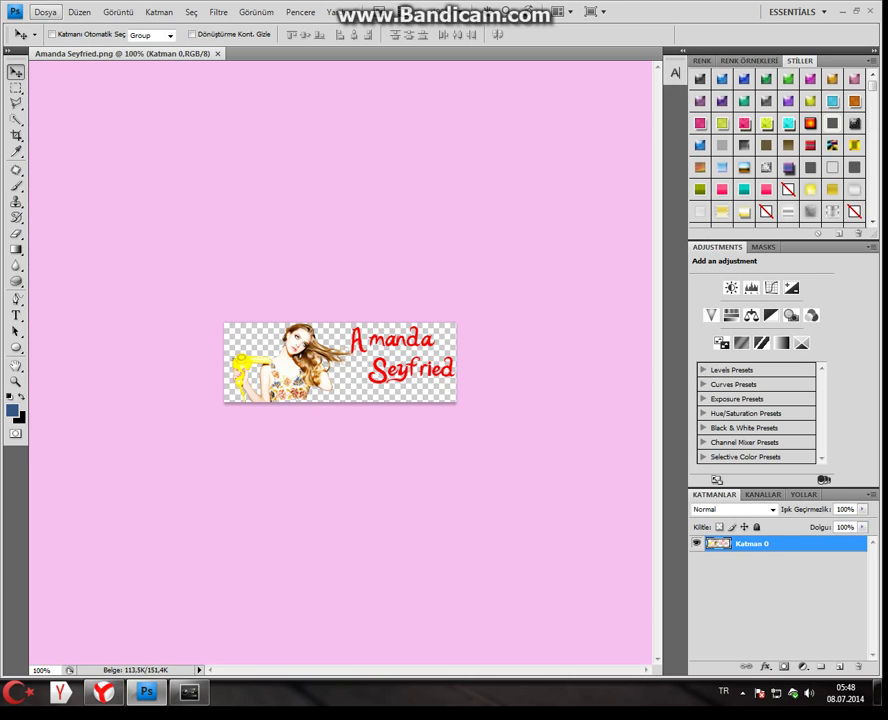
Open the collage photo of six pairs of lips from the "moda" folder in the Resimler library
{"action": "key", "text": "alt+d"}
{"action": "key", "text": "Down"}
{"action": "key", "text": "Return"}
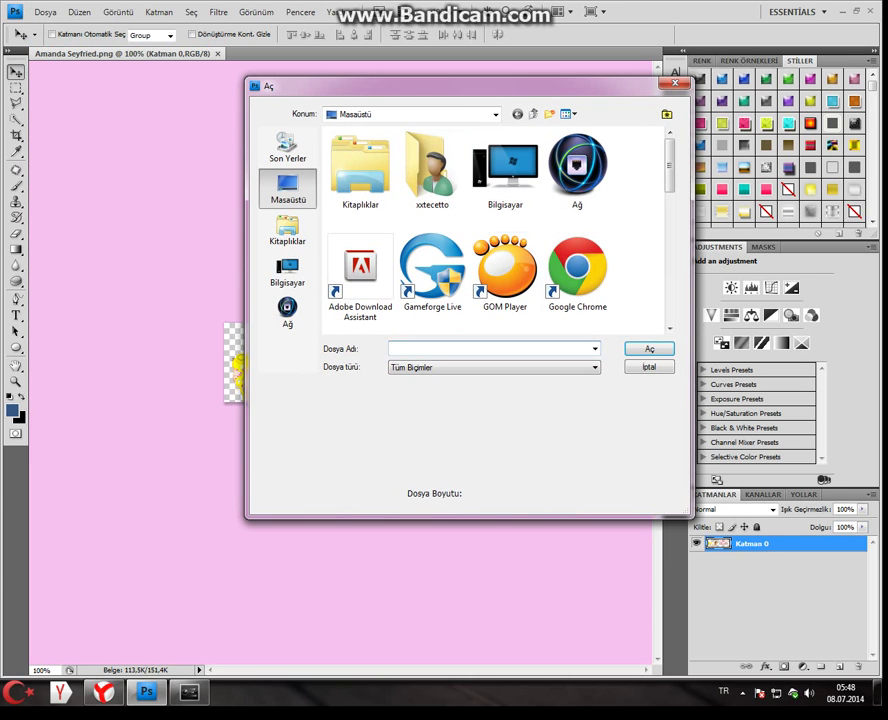
{"action": "double_click", "coordinate": [432, 171]}
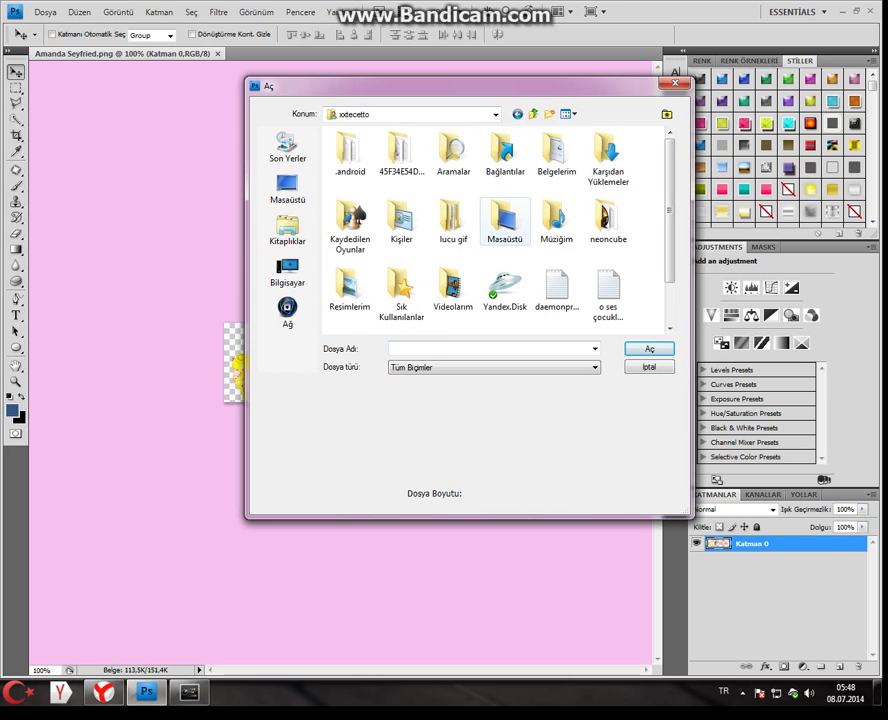
{"action": "left_click", "coordinate": [505, 220]}
{"action": "key", "text": "Return"}
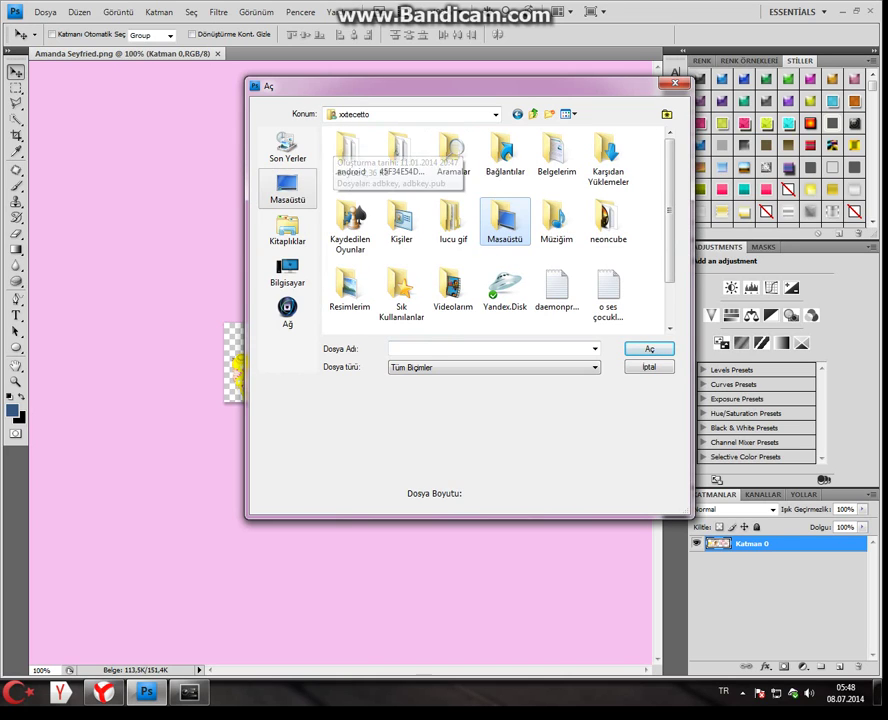
{"action": "double_click", "coordinate": [360, 171]}
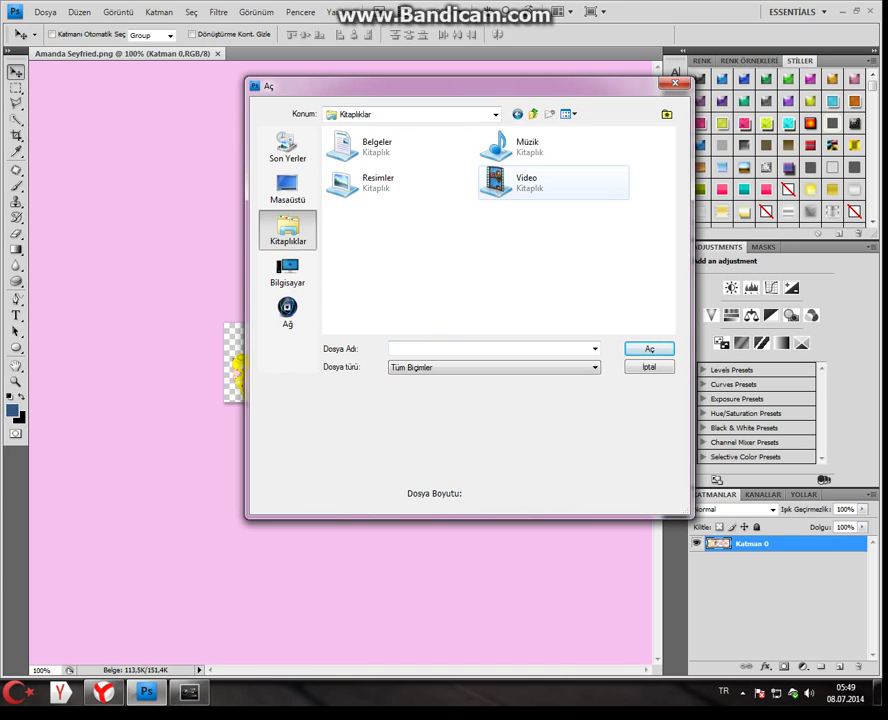
{"action": "double_click", "coordinate": [376, 181]}
{"action": "key", "text": "u"}
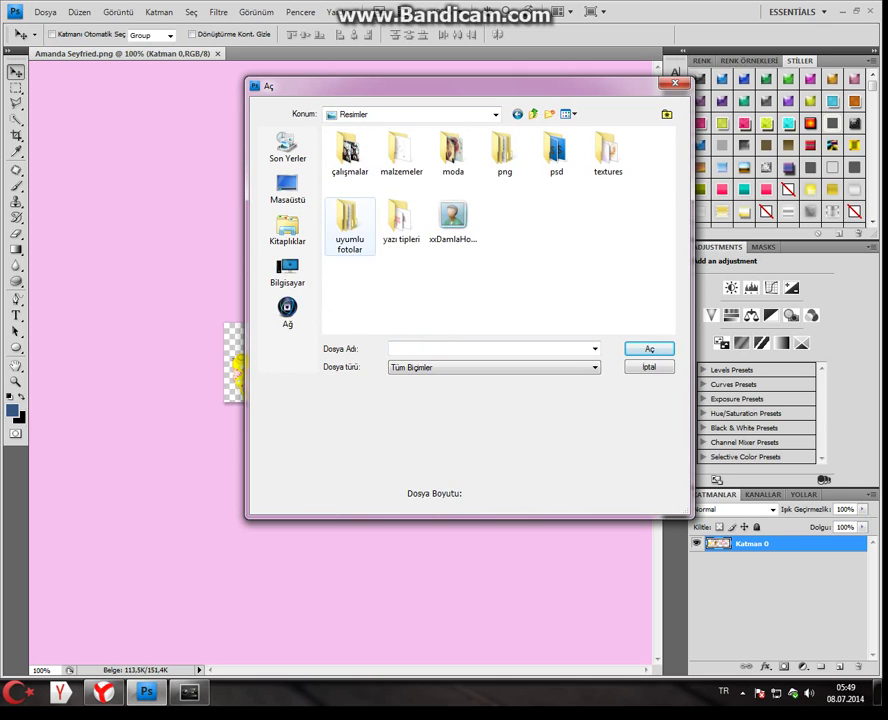
{"action": "left_click", "coordinate": [453, 154]}
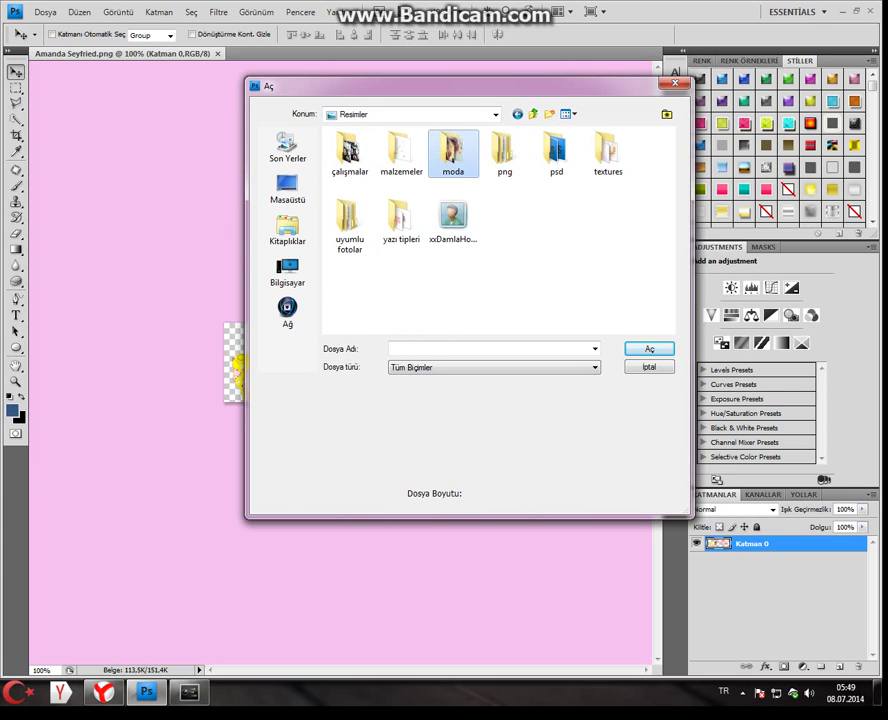
{"action": "key", "text": "Return"}
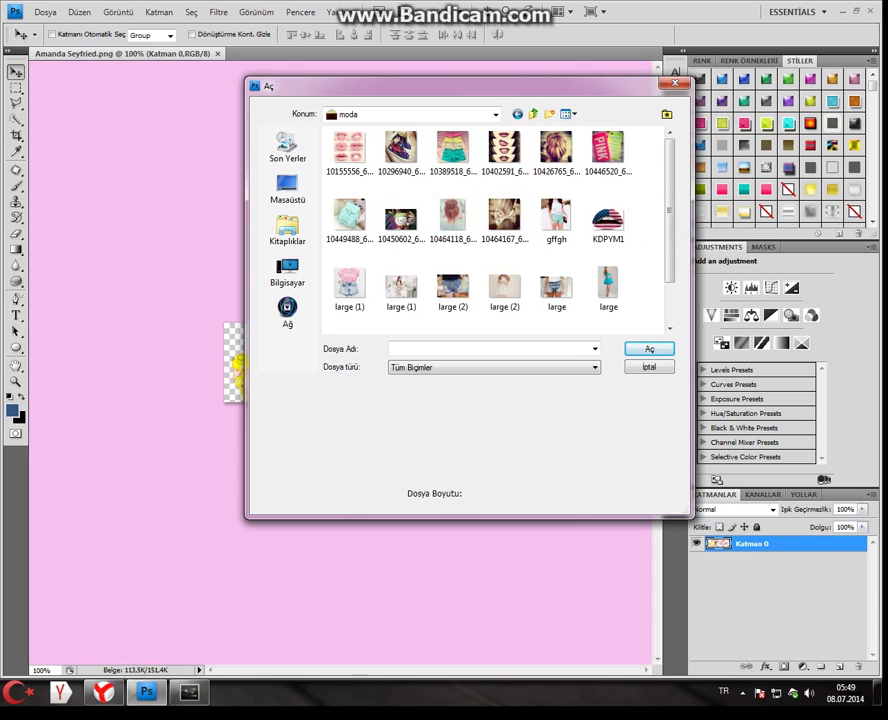
{"action": "left_click", "coordinate": [350, 152]}
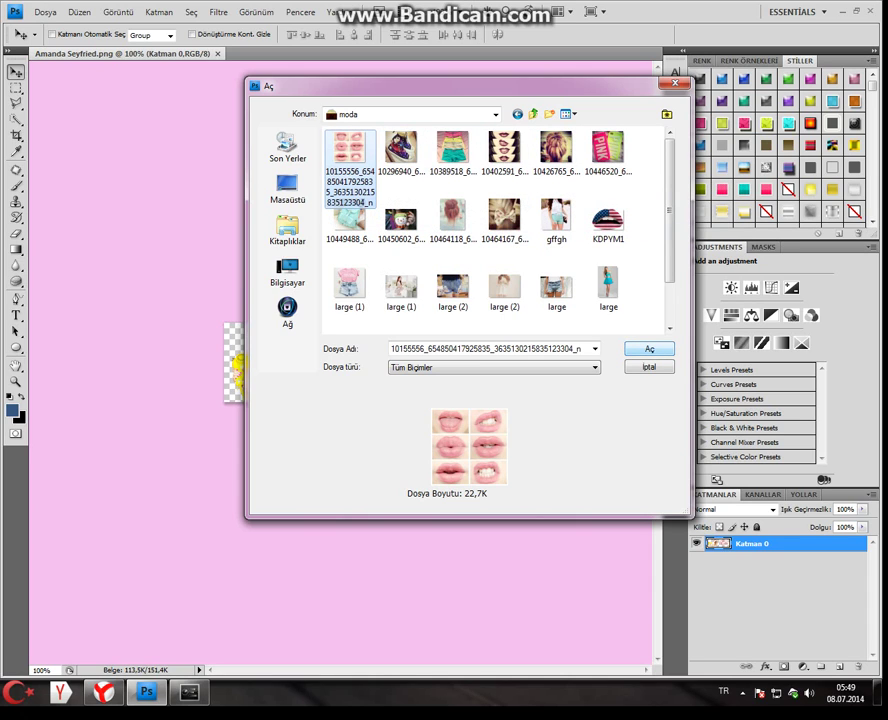
{"action": "left_click", "coordinate": [649, 349]}
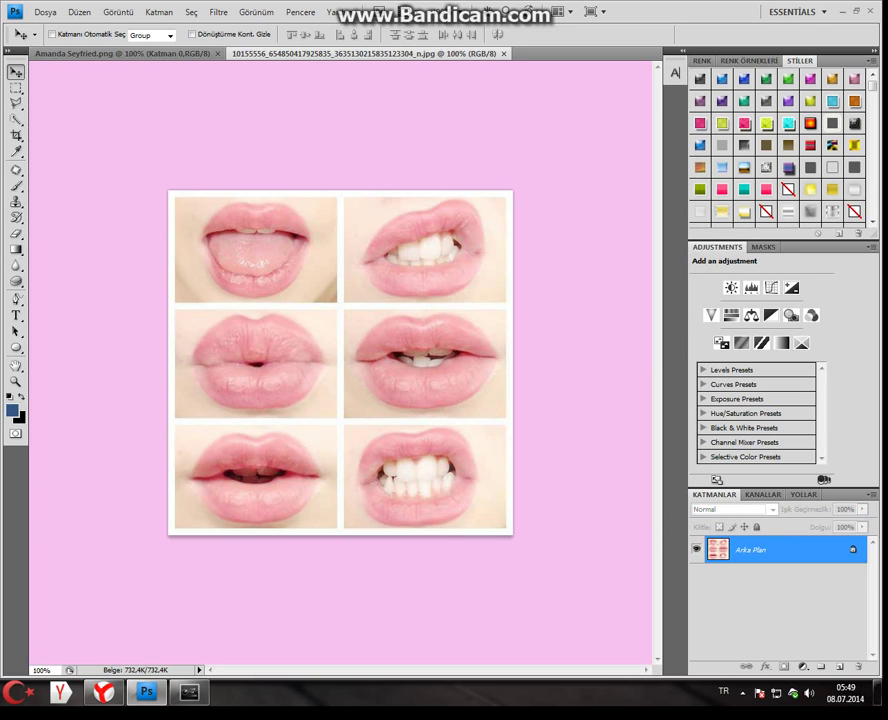
Float the Amanda Seyfried.png document in its own window and copy its logo onto the lower-left part of the lips collage
{"action": "left_click_drag", "start_coordinate": [122, 54], "coordinate": [293, 487]}
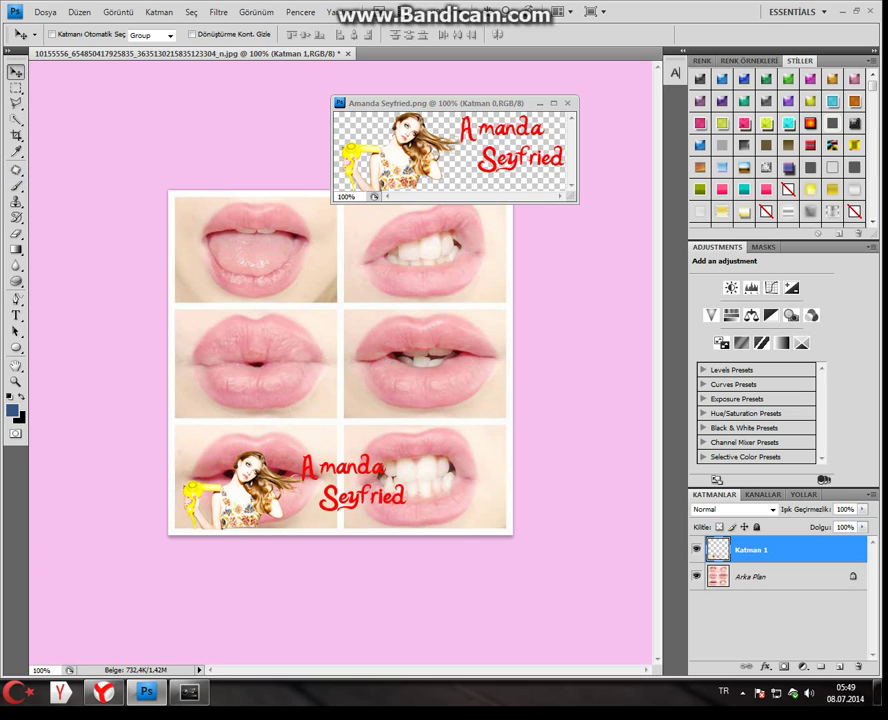
{"action": "key", "text": "e"}
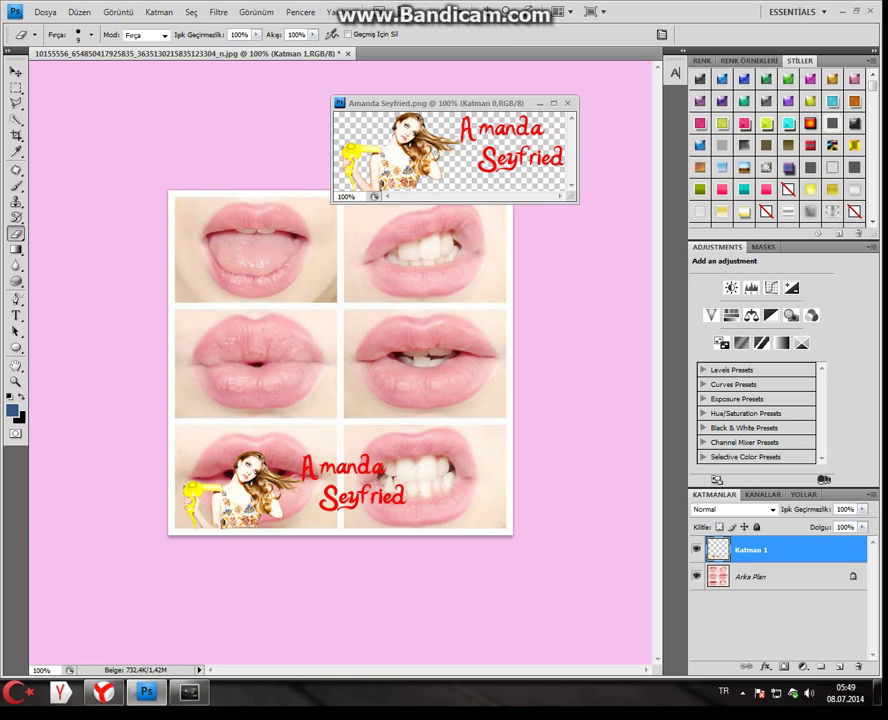
{"action": "key", "text": "z"}
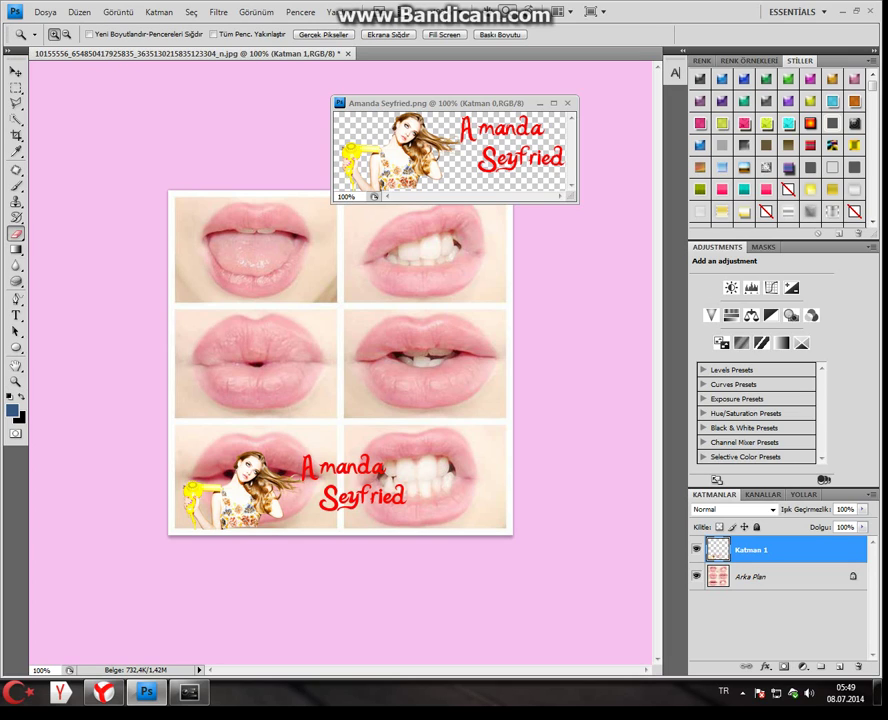
{"action": "key", "text": "e"}
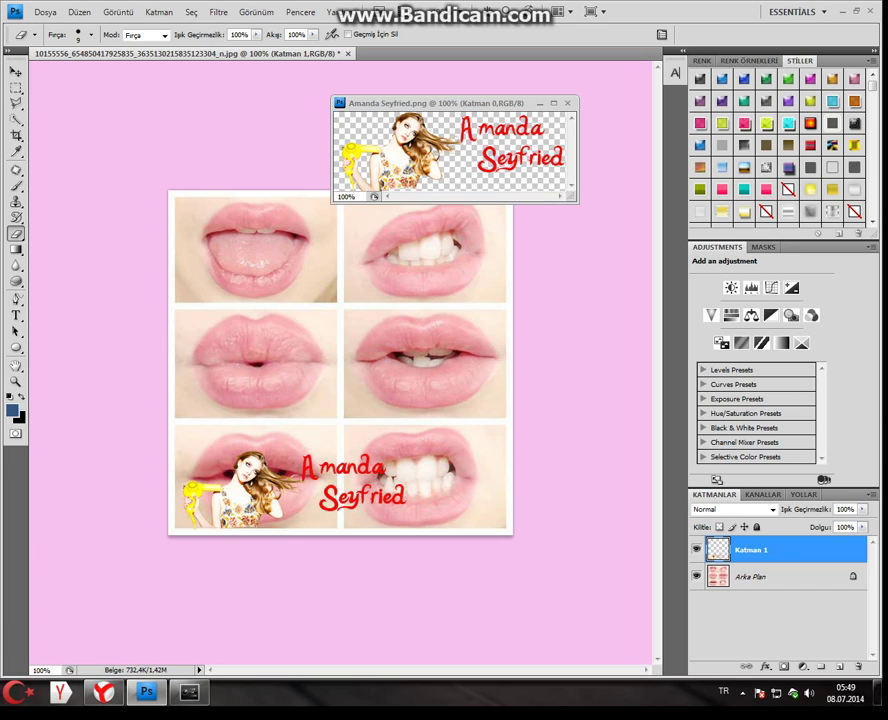
Nudge the logo down and left into the collage's lower-left corner, and close the separate Amanda Seyfried.png document
{"action": "key", "text": "v"}
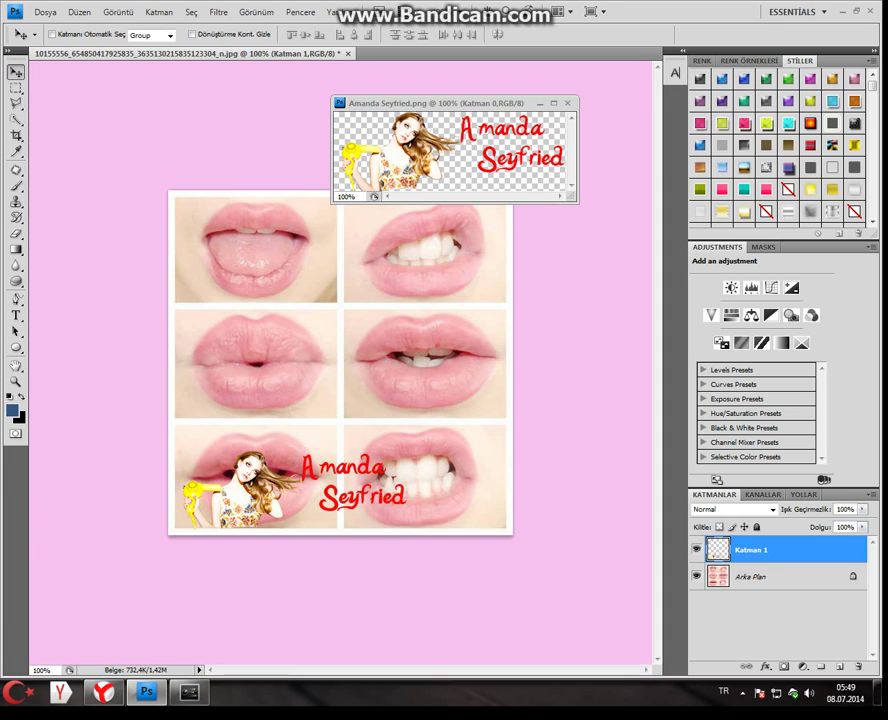
{"action": "key", "text": "Down"}
{"action": "key", "text": "Down"}
{"action": "key", "text": "Down"}
{"action": "key", "text": "Down"}
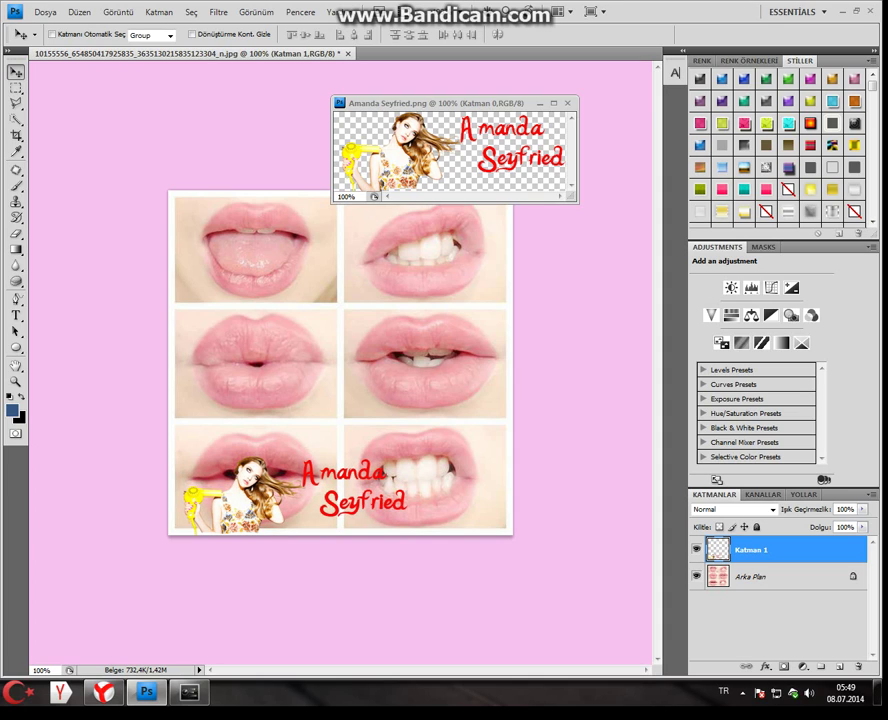
{"action": "key", "text": "Down"}
{"action": "key", "text": "Down"}
{"action": "key", "text": "Down"}
{"action": "key", "text": "Down"}
{"action": "key", "text": "Down"}
{"action": "key", "text": "Down"}
{"action": "key", "text": "Down"}
{"action": "key", "text": "Down"}
{"action": "key", "text": "Down"}
{"action": "key", "text": "Down"}
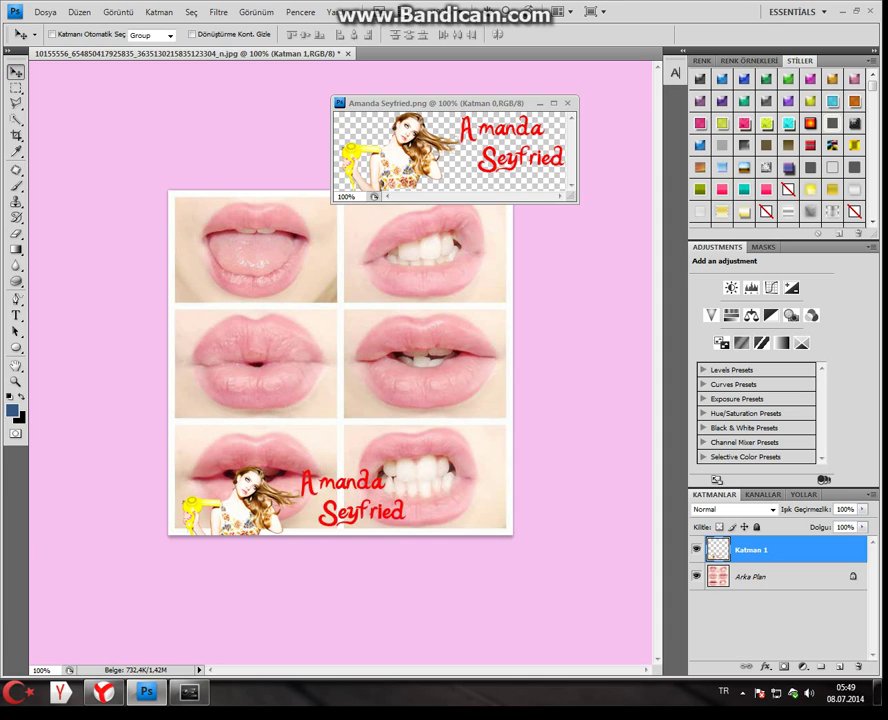
{"action": "key", "text": "Left"}
{"action": "key", "text": "Left"}
{"action": "key", "text": "Left"}
{"action": "key", "text": "Left"}
{"action": "key", "text": "Left"}
{"action": "key", "text": "Left"}
{"action": "key", "text": "Left"}
{"action": "key", "text": "Left"}
{"action": "key", "text": "Left"}
{"action": "key", "text": "Left"}
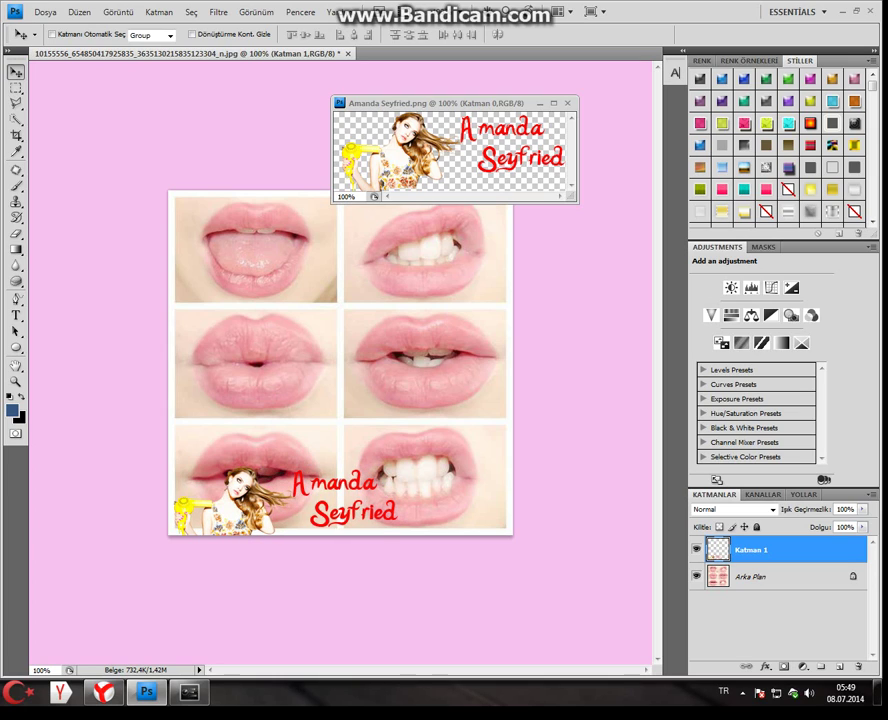
{"action": "left_click", "coordinate": [567, 103]}
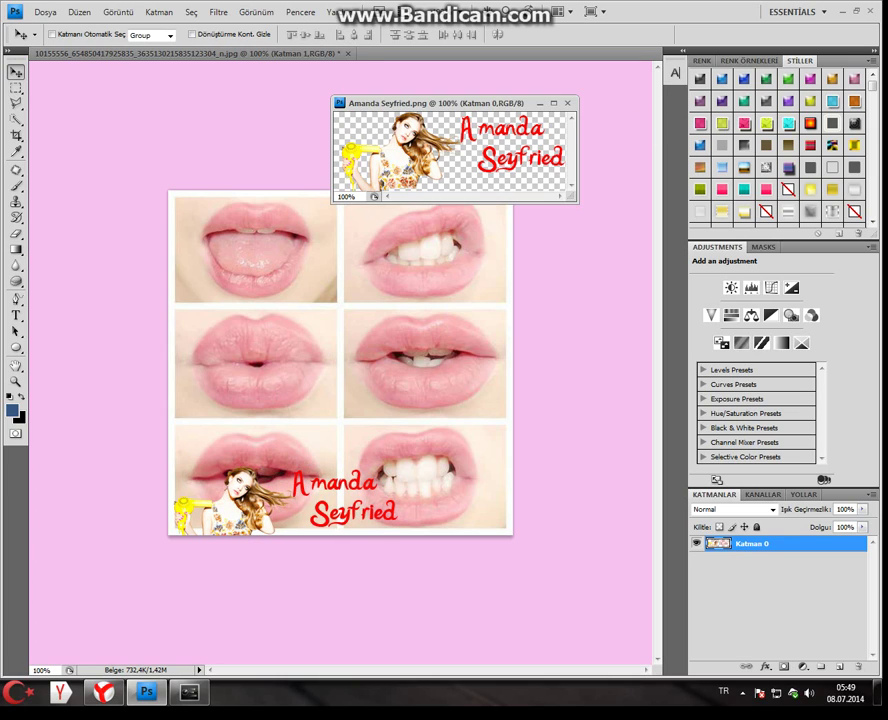
{"action": "key", "text": "ctrl+w"}
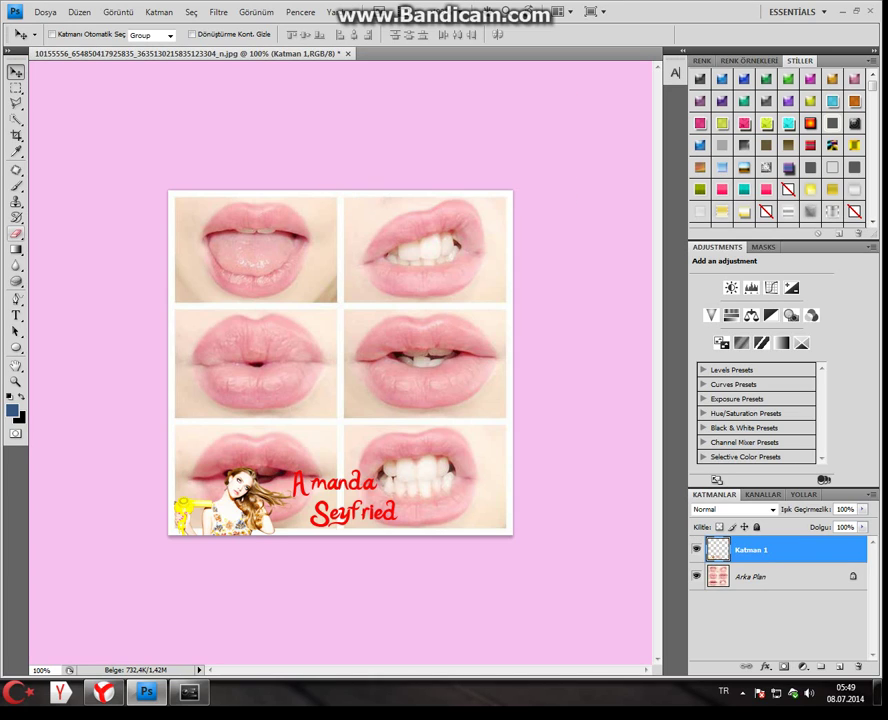
Add the red text "İşte bu kadar" across the top row of the lips collage
{"action": "key", "text": "t"}
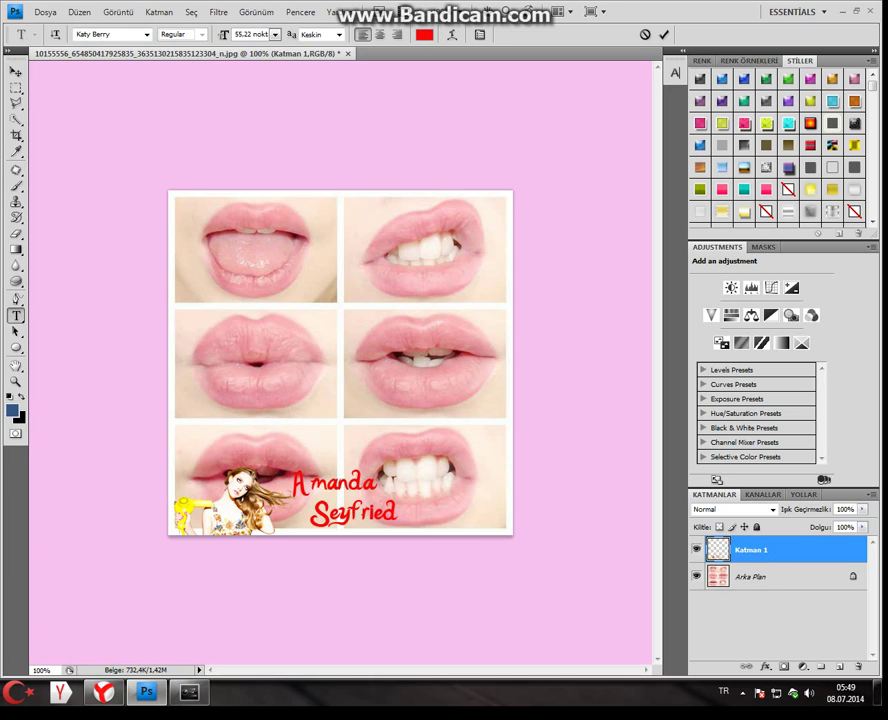
{"action": "left_click", "coordinate": [190, 211]}
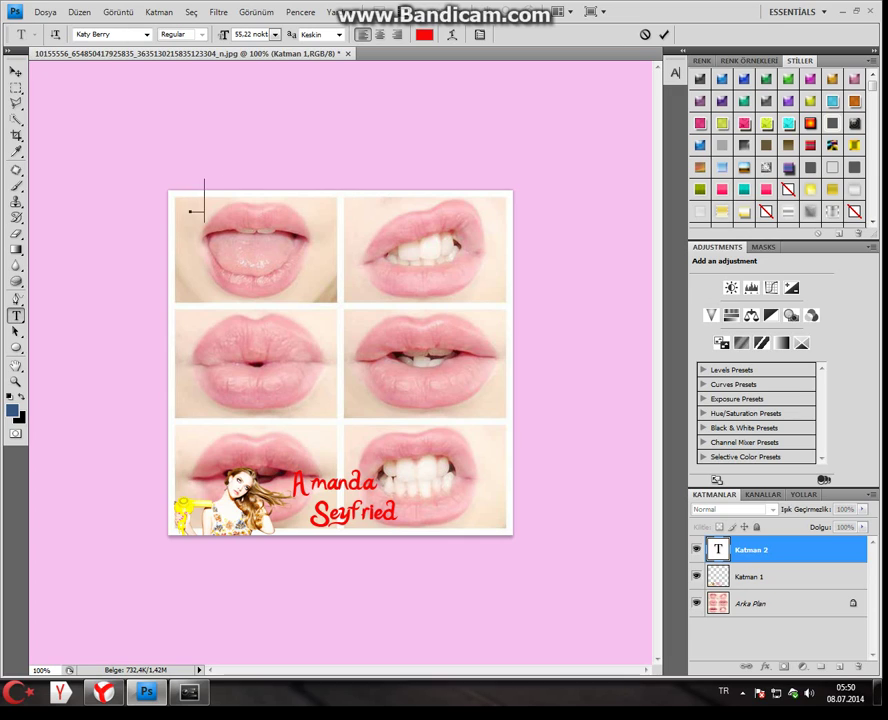
{"action": "type", "text": "Işte"}
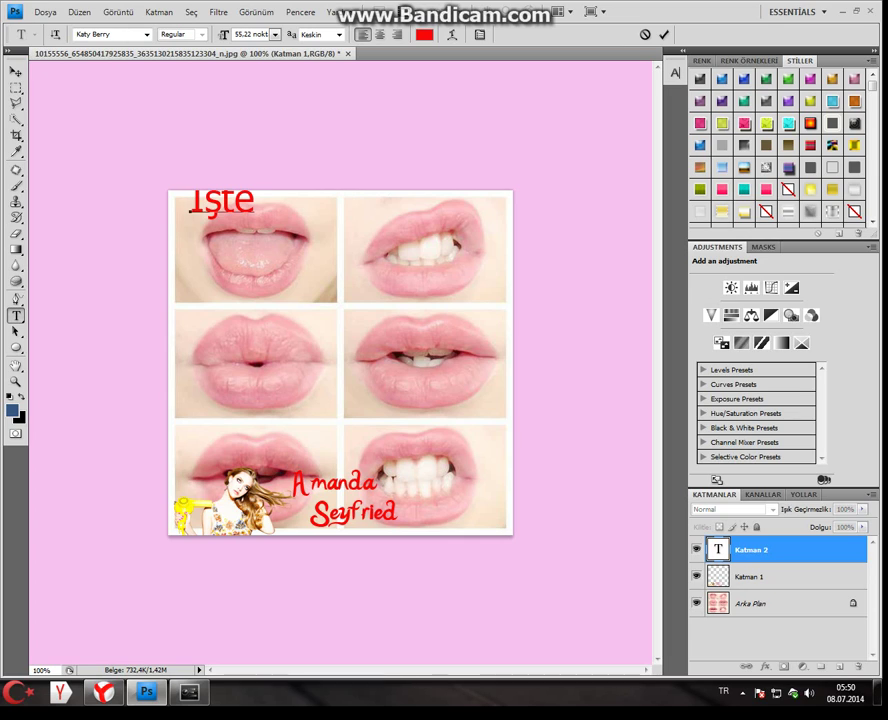
{"action": "left_click_drag", "start_coordinate": [222, 205], "coordinate": [215, 225]}
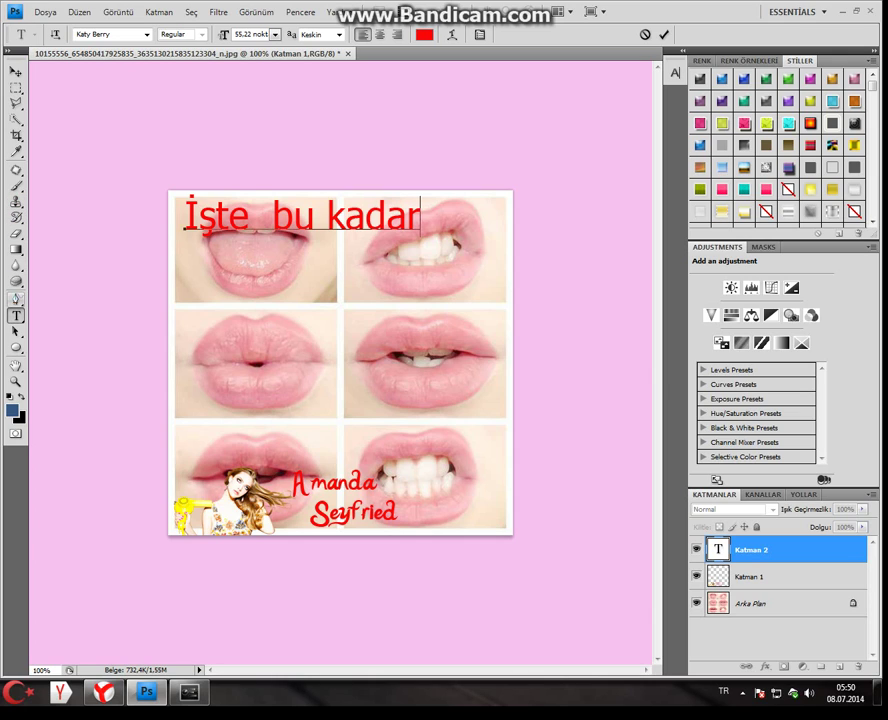
{"action": "left_click", "coordinate": [752, 577]}
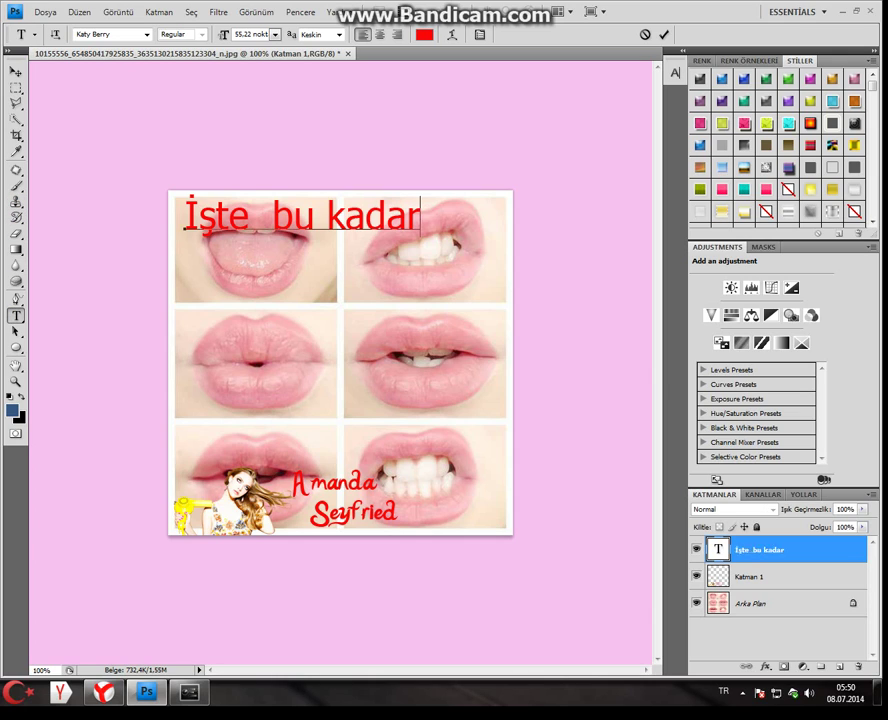
{"action": "left_click", "coordinate": [760, 550]}
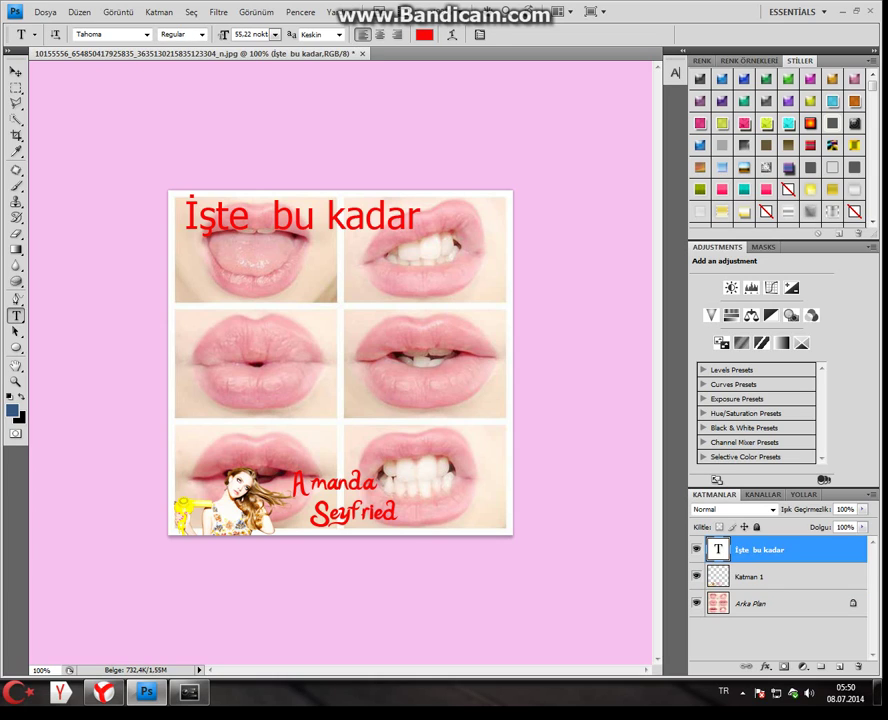
Add a separate text line "izlediğiniz için" directly below the "İşte bu kadar" line
{"action": "left_click", "coordinate": [187, 265]}
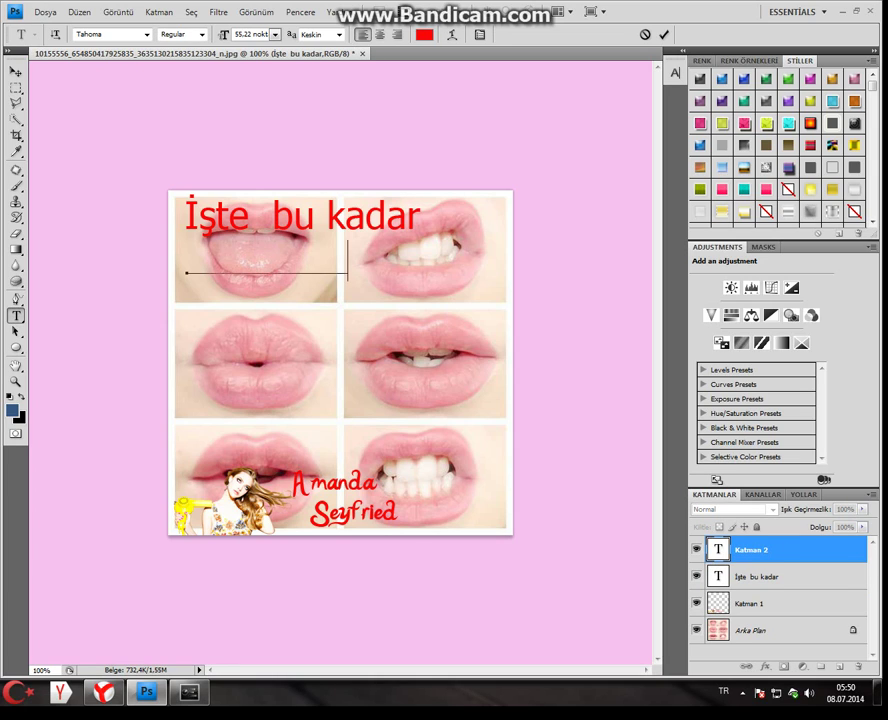
{"action": "type", "text": "zlediğiniz"}
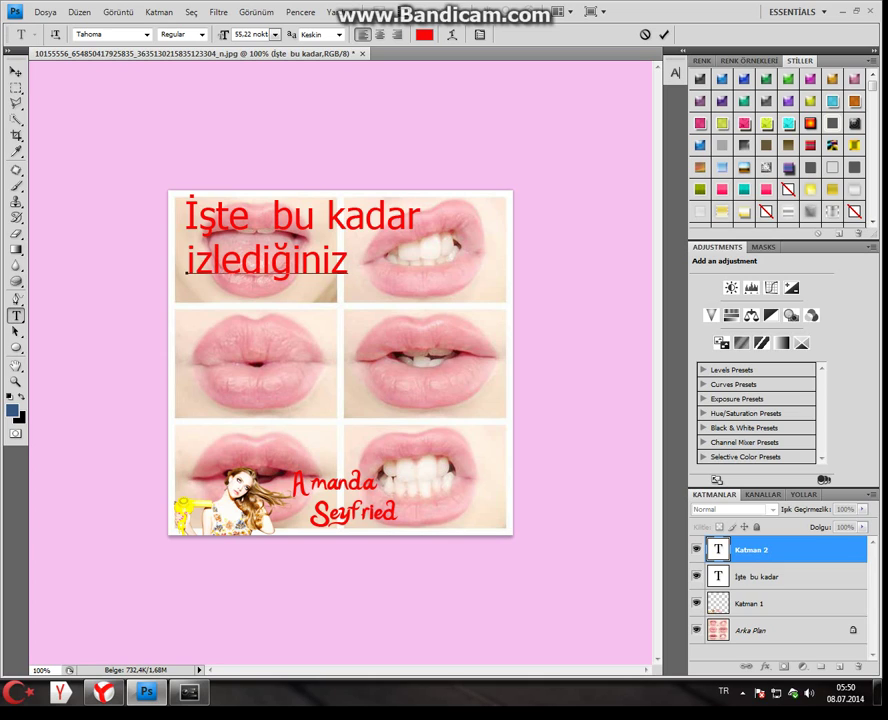
{"action": "type", "text": " iççn"}
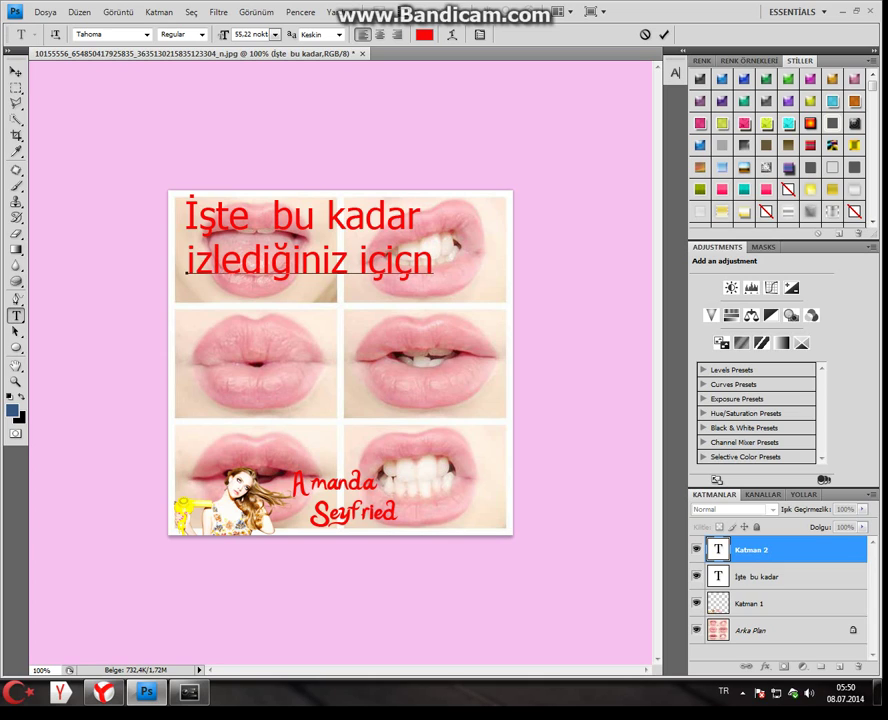
{"action": "key", "text": "Left"}
{"action": "key", "text": "Left"}
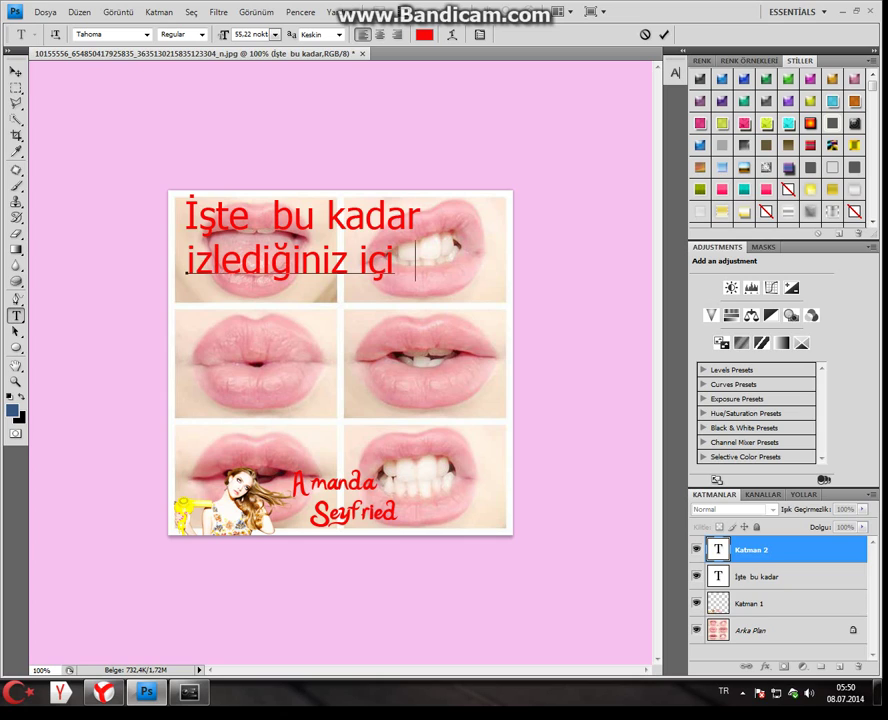
{"action": "type", "text": "n"}
{"action": "key", "text": "ctrl+Return"}
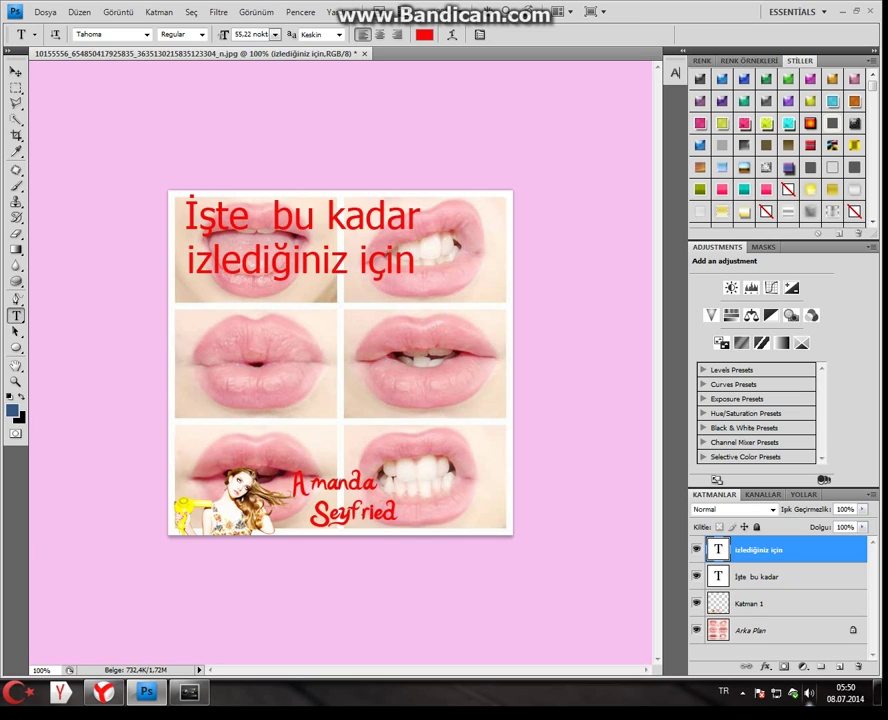
Add a third text line "teşekkürler ... :)" and position it just below "izlediğiniz için"
{"action": "left_click", "coordinate": [190, 302]}
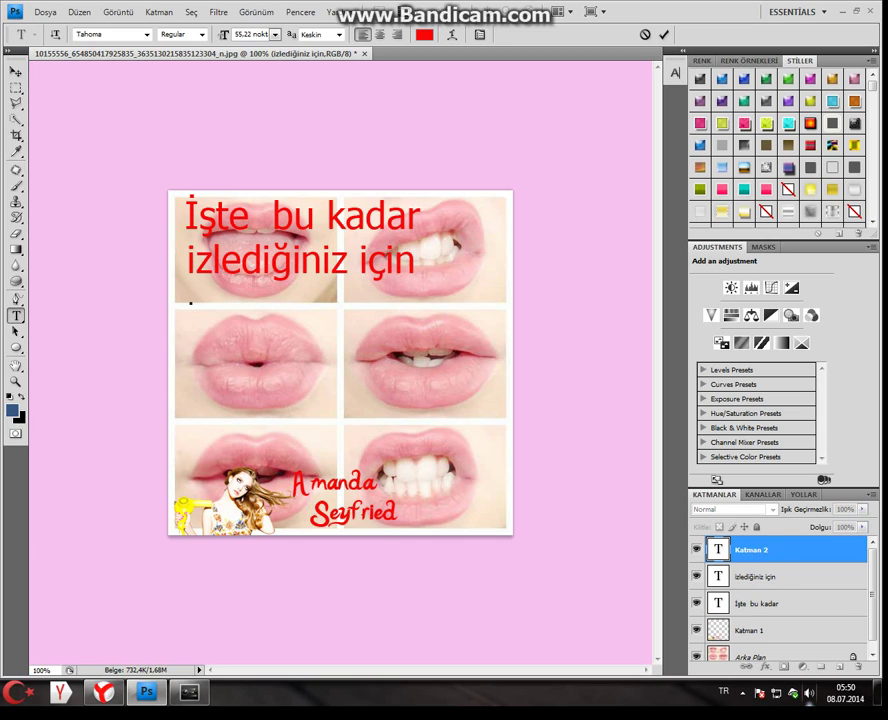
{"action": "type", "text": "teşekk"}
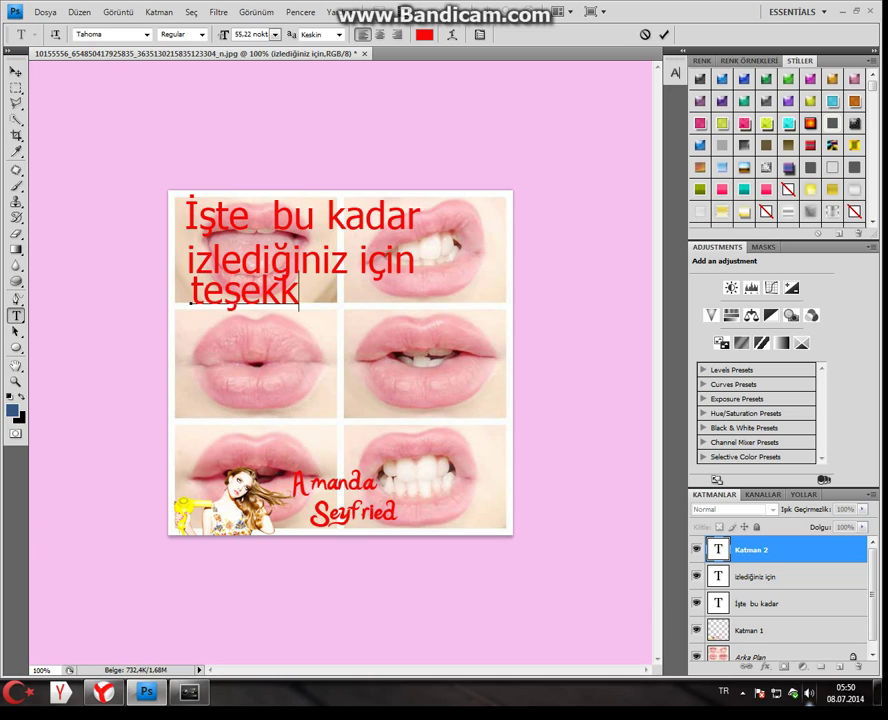
{"action": "type", "text": "ürle"}
{"action": "type", "text": "ürler"}
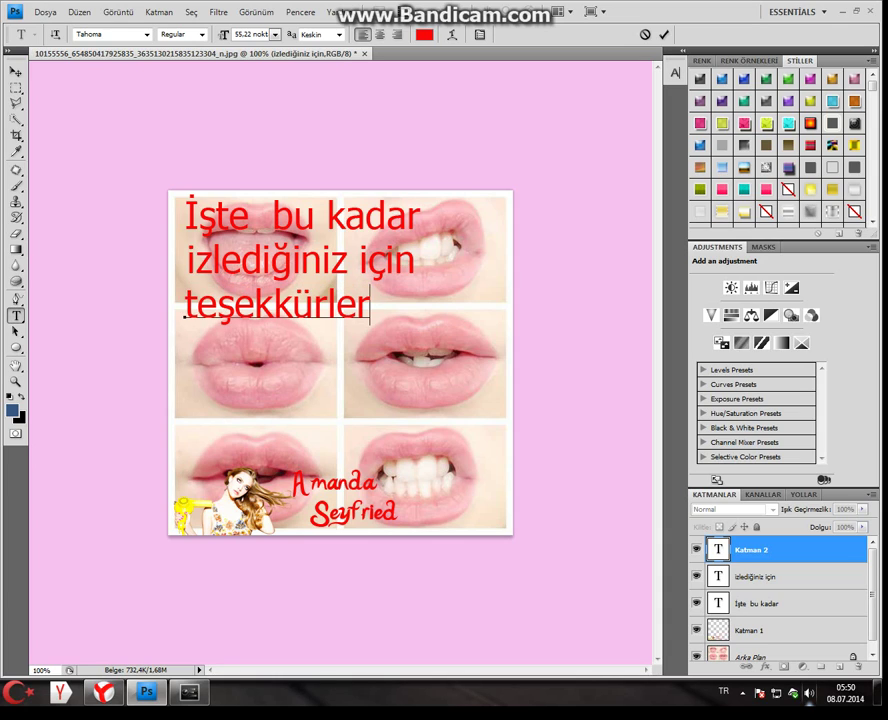
{"action": "left_click_drag", "start_coordinate": [280, 345], "coordinate": [288, 344]}
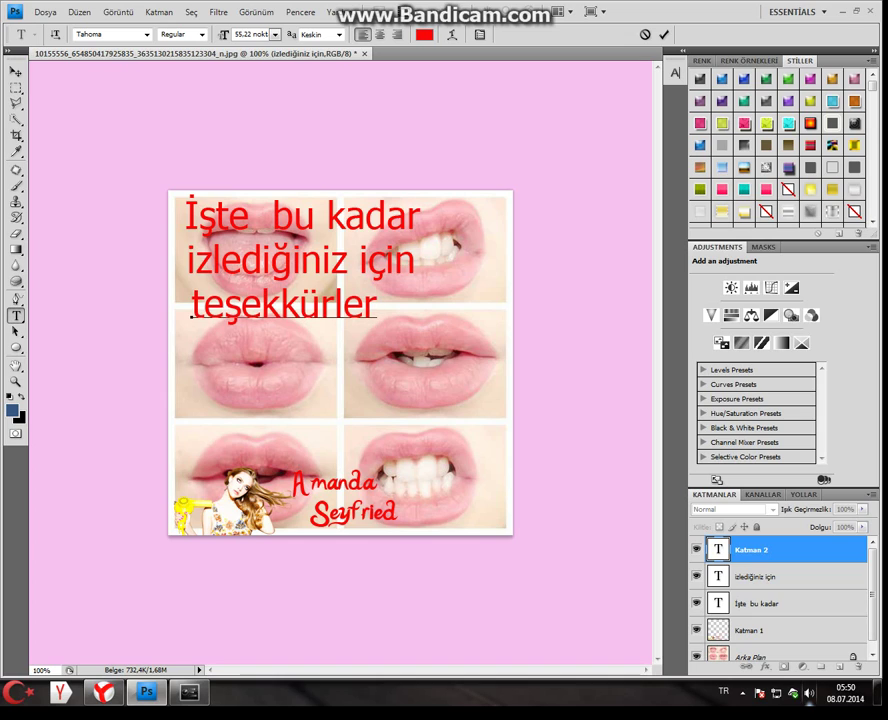
{"action": "type", "text": "..."}
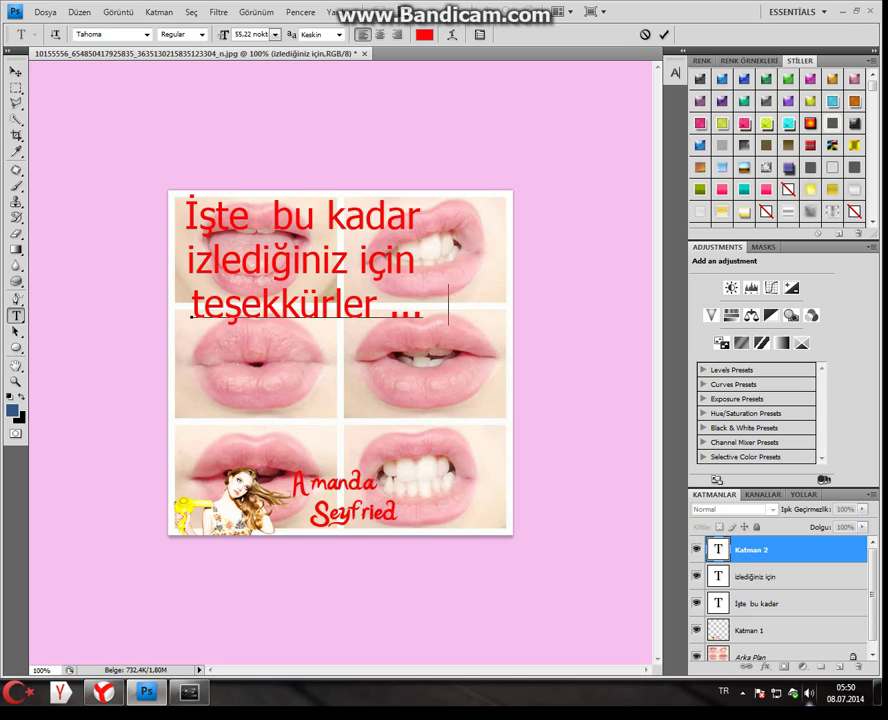
{"action": "type", "text": " :)"}
{"action": "key", "text": "ctrl+Return"}
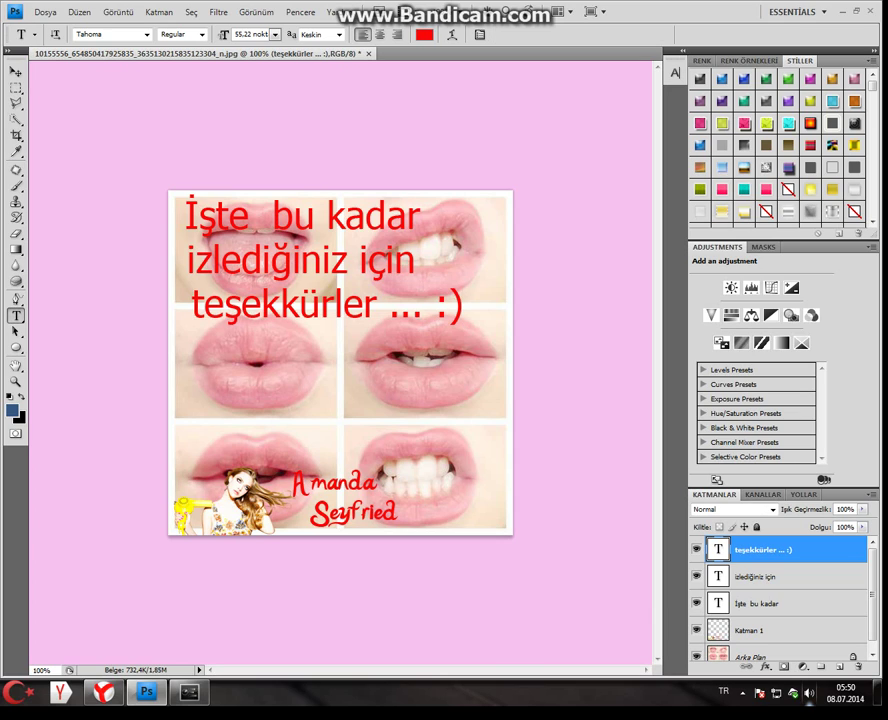
Shift the first text line slightly right and remove the extra space after "İşte"
{"action": "left_click", "coordinate": [218, 215]}
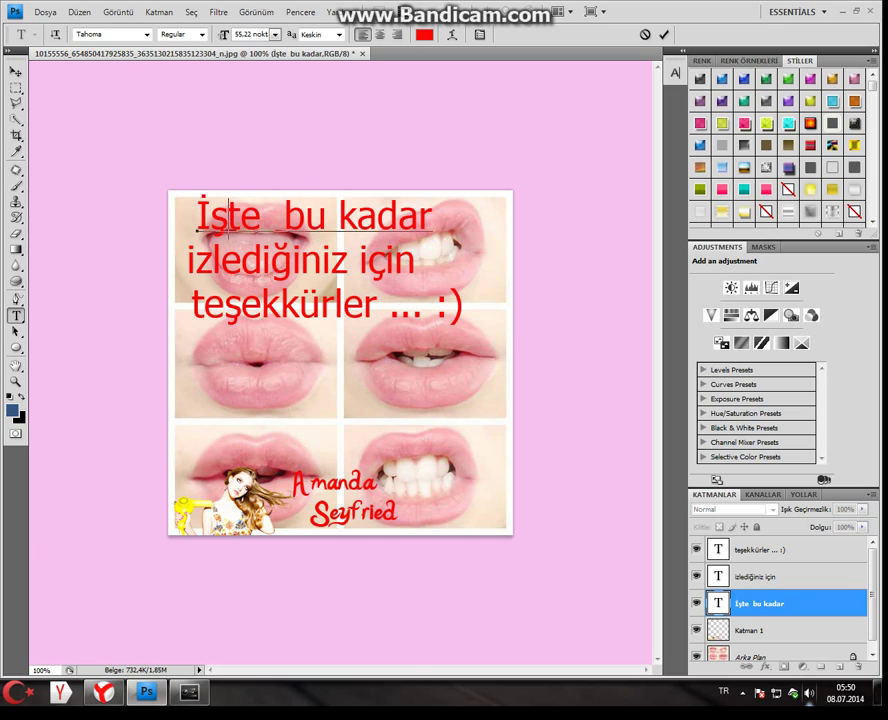
{"action": "key", "text": "Left"}
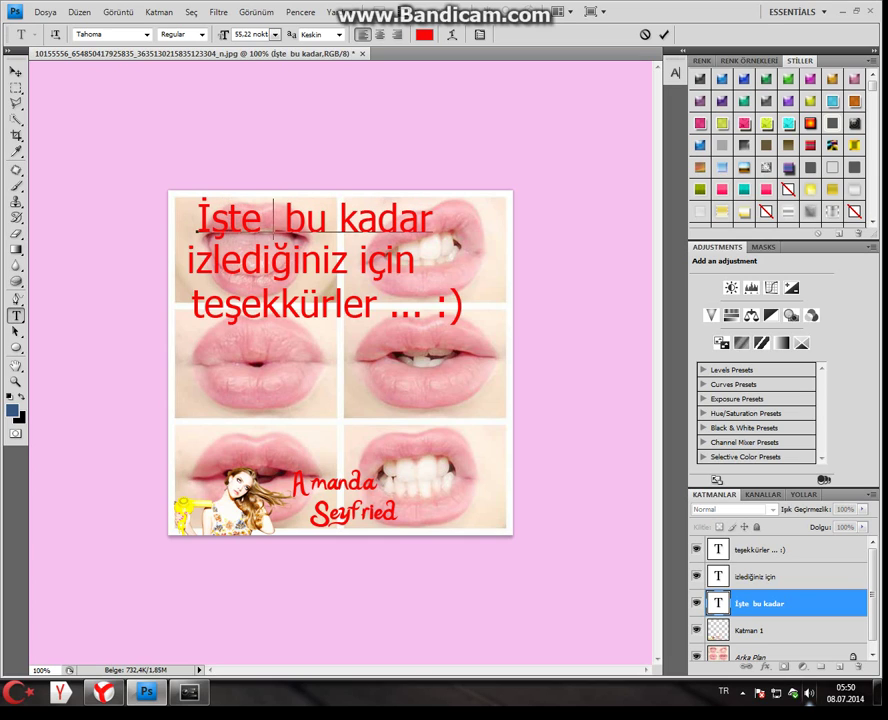
{"action": "key", "text": "Delete"}
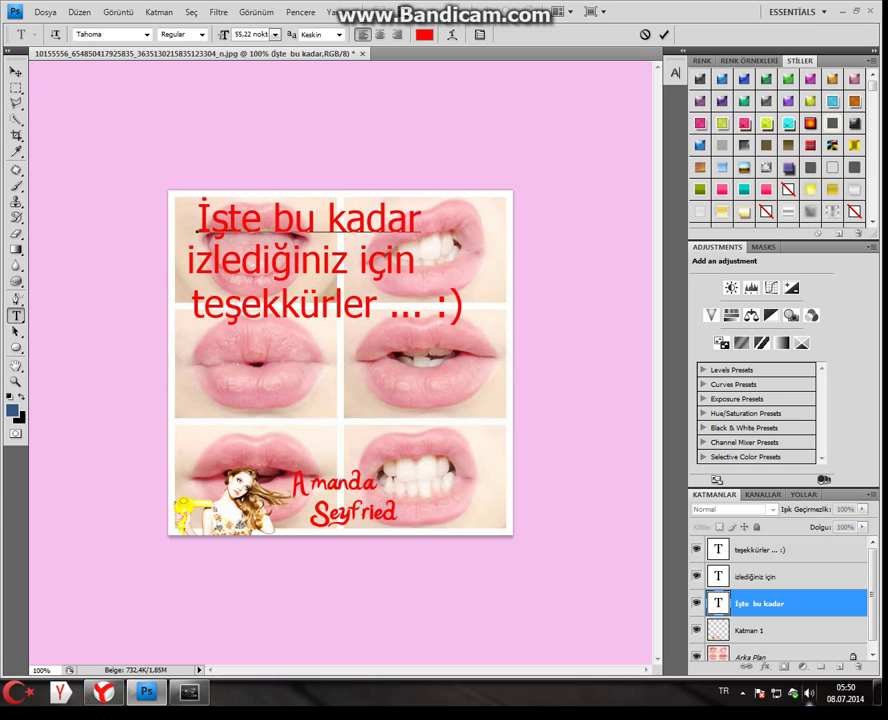
{"action": "left_click", "coordinate": [16, 72]}
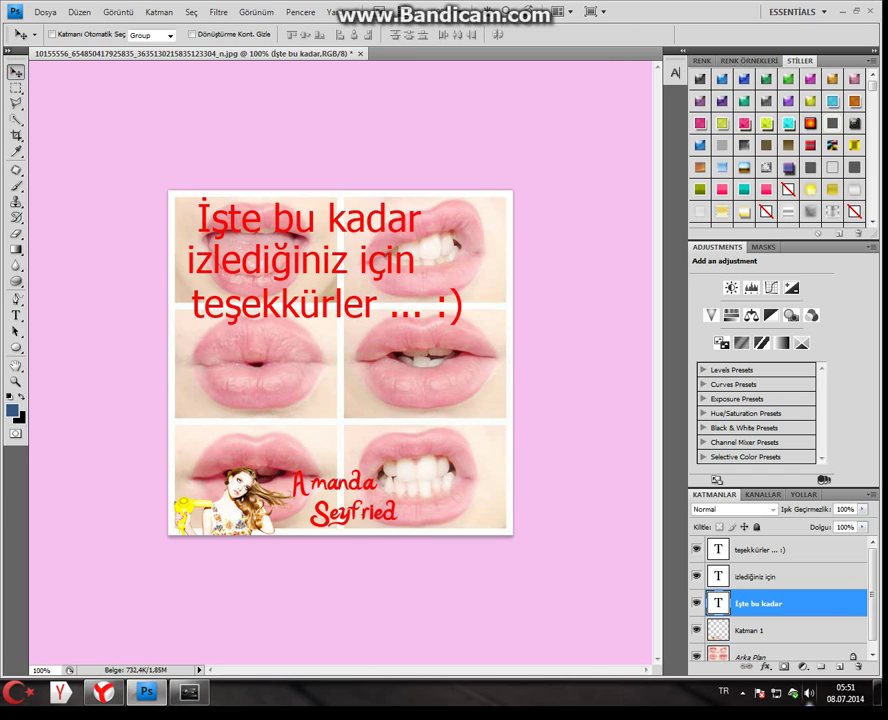
Close the lips collage without saving changes, and open Bandicam's output folder
{"action": "left_click", "coordinate": [360, 54]}
{"action": "left_click", "coordinate": [444, 269]}
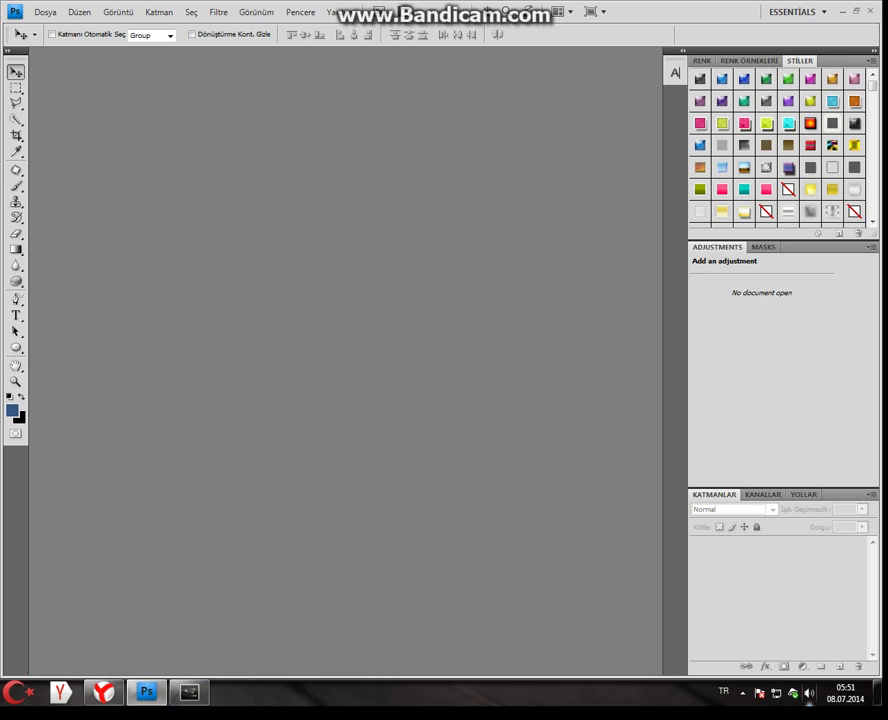
{"action": "left_click", "coordinate": [742, 692]}
{"action": "right_click", "coordinate": [731, 622]}
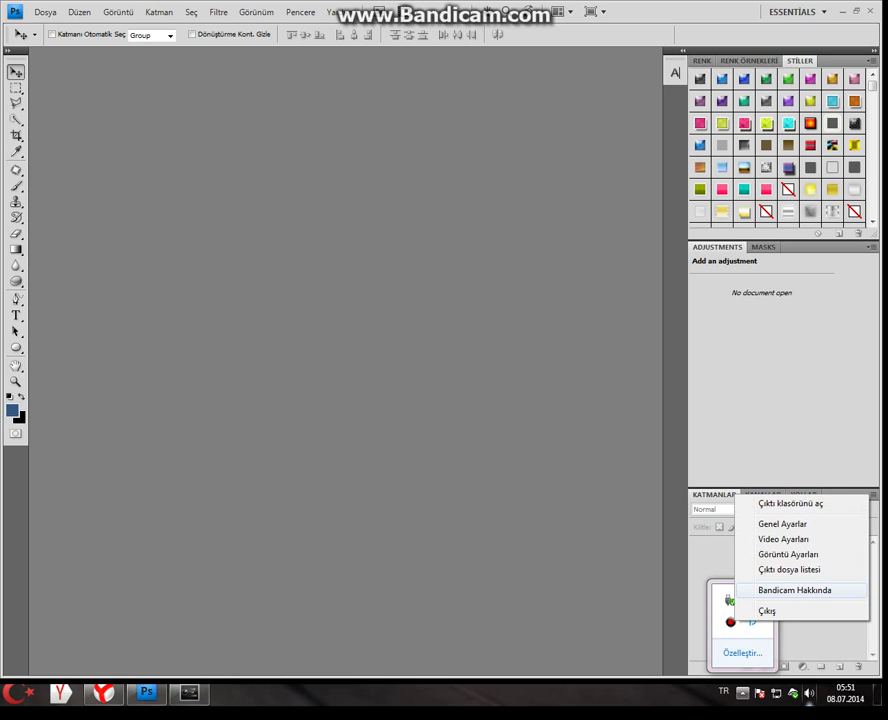
{"action": "left_click", "coordinate": [790, 504]}
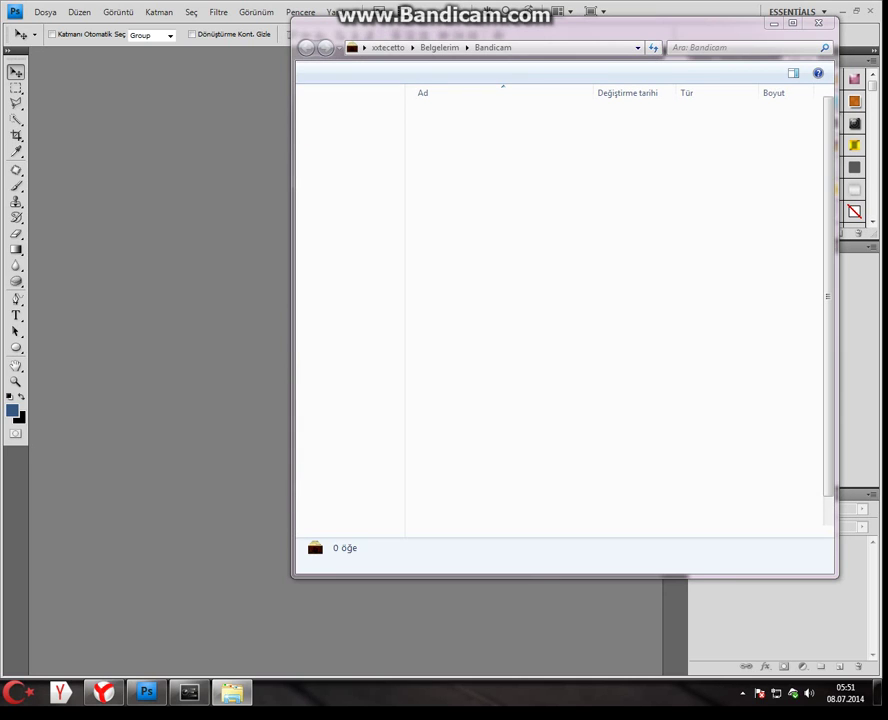
{"action": "key", "text": "alt+F4"}
{"action": "left_click", "coordinate": [843, 12]}
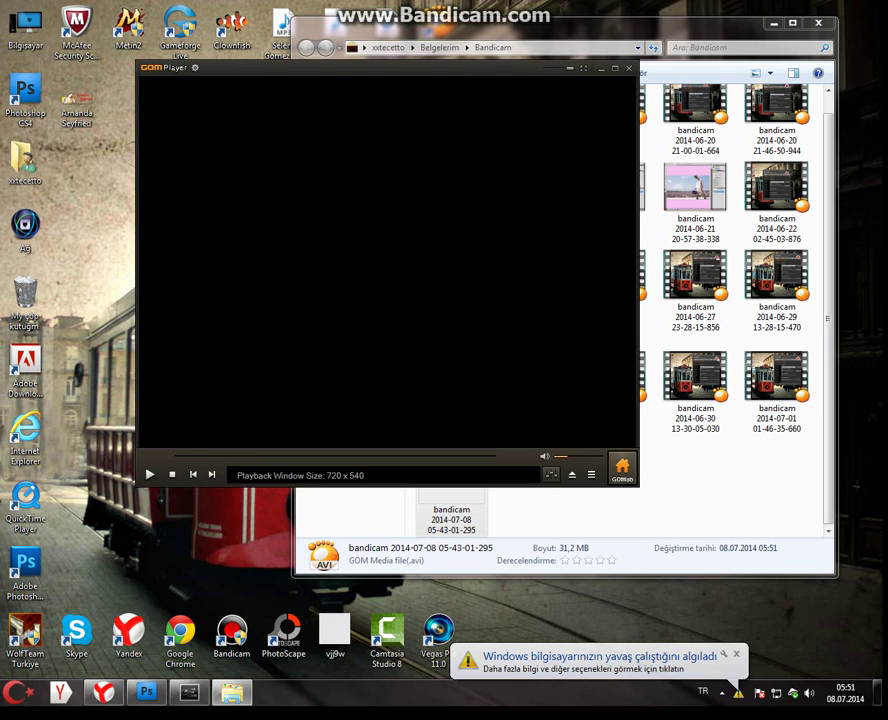
{"action": "key", "text": "super+d"}
{"action": "key", "text": "super+d"}
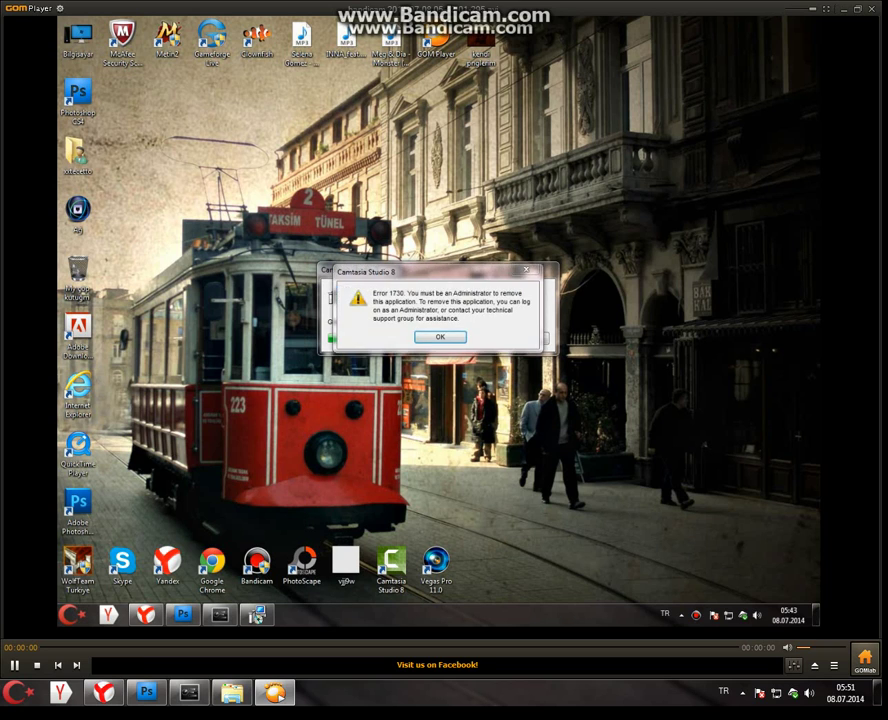
Bring up the browser's YouTube page briefly and minimize it, and close GOM Player
{"action": "left_click", "coordinate": [103, 692]}
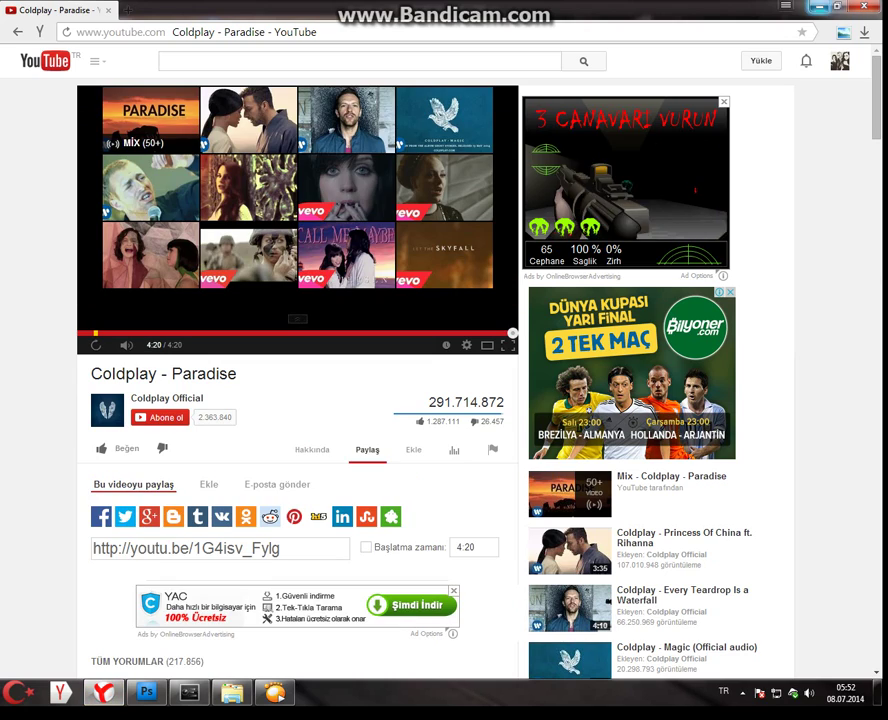
{"action": "left_click", "coordinate": [820, 7]}
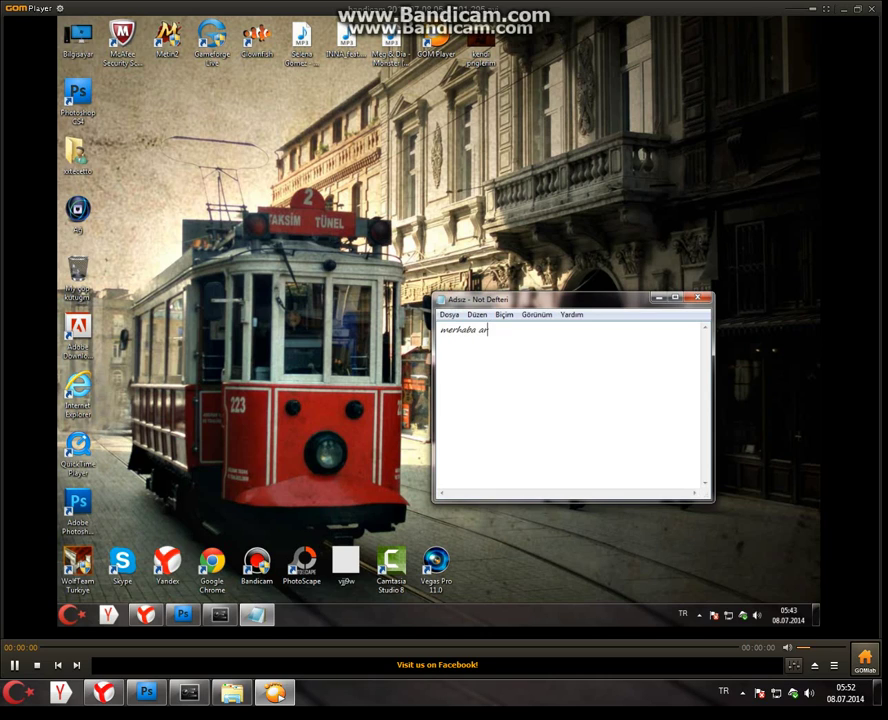
{"action": "left_click", "coordinate": [857, 9]}
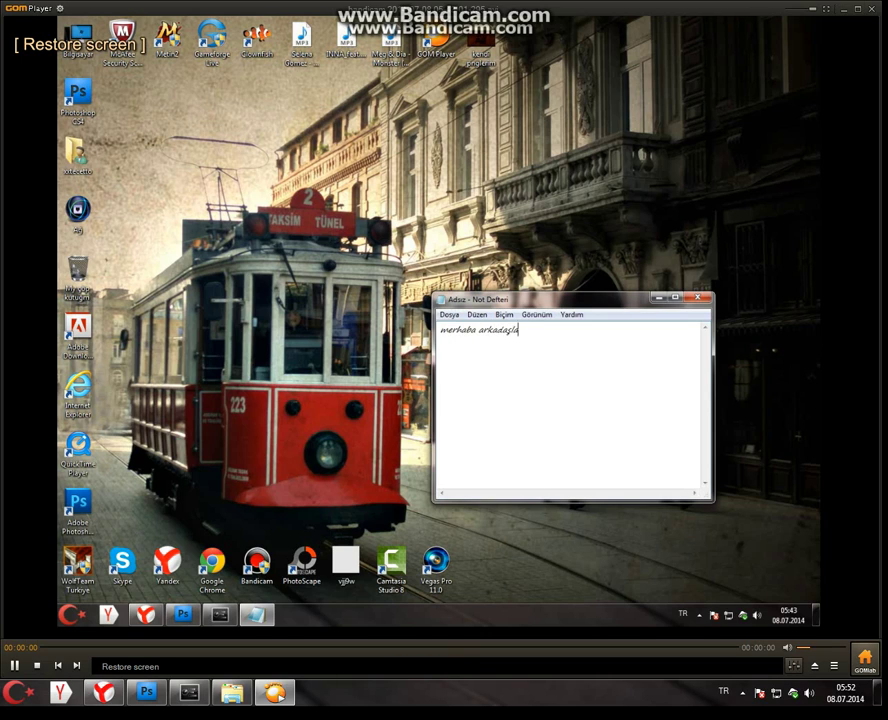
{"action": "left_click", "coordinate": [857, 9]}
{"action": "left_click", "coordinate": [857, 9]}
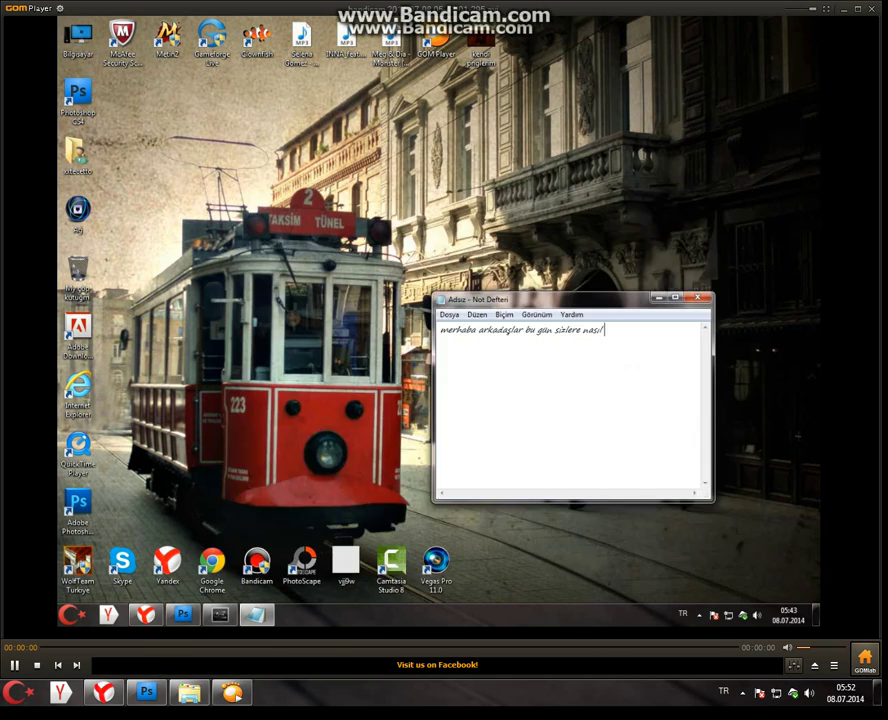
{"action": "mouse_move", "coordinate": [147, 692]}
{"action": "left_click", "coordinate": [872, 9]}
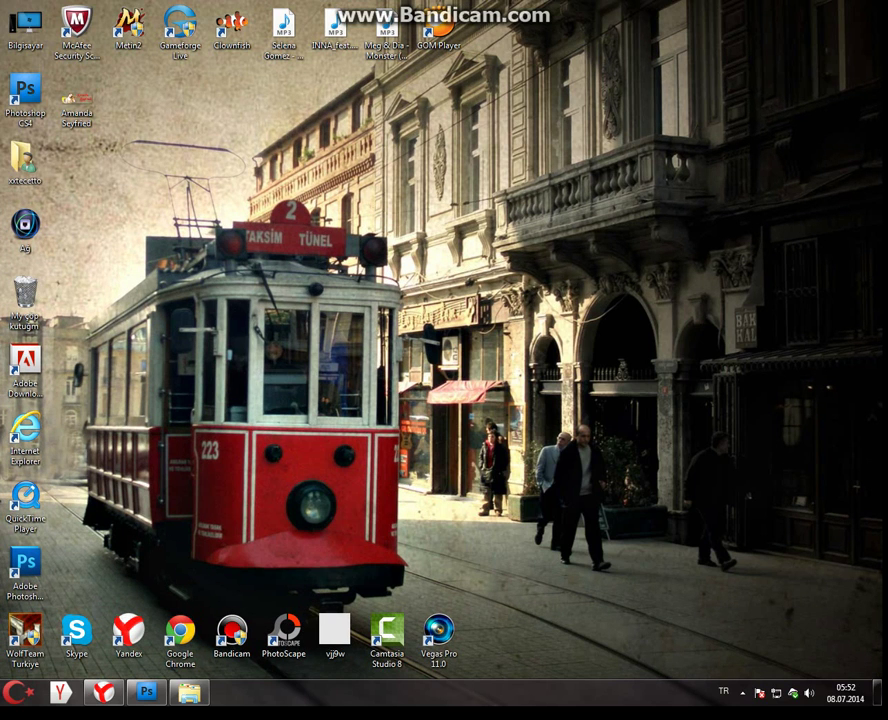
Switch to the browser, replay the YouTube video "Coldplay - Paradise" from about 0:21, and check the recent downloads list
{"action": "right_click", "coordinate": [510, 374]}
{"action": "left_click", "coordinate": [535, 431]}
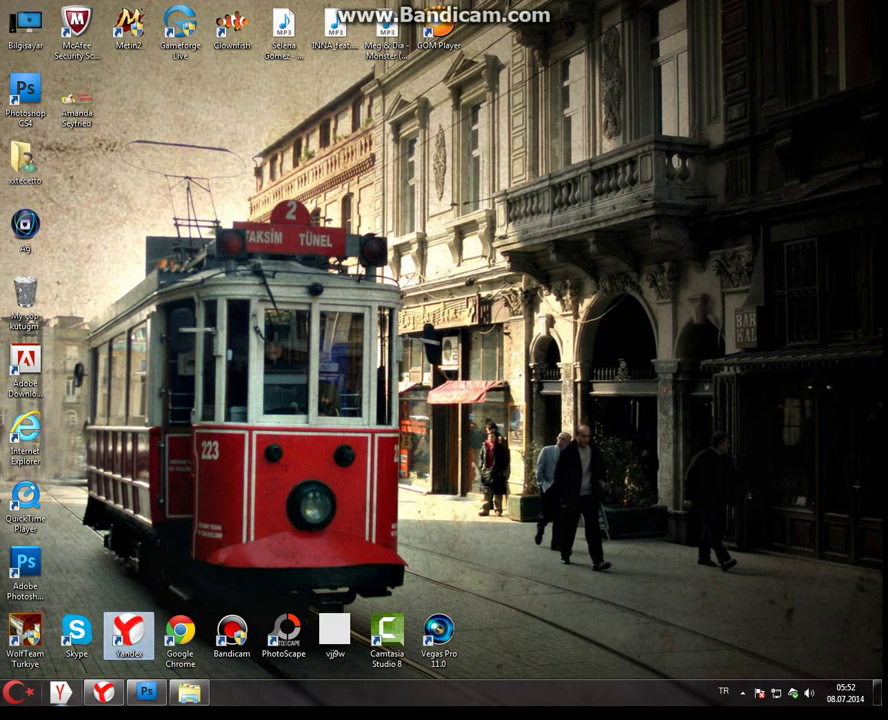
{"action": "left_click", "coordinate": [104, 691]}
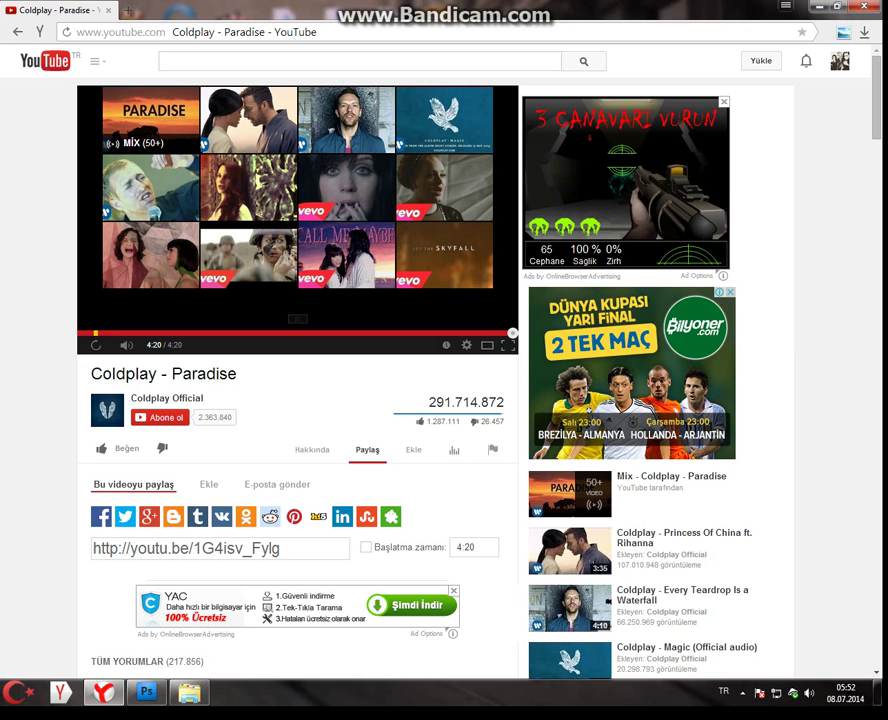
{"action": "left_click", "coordinate": [96, 345]}
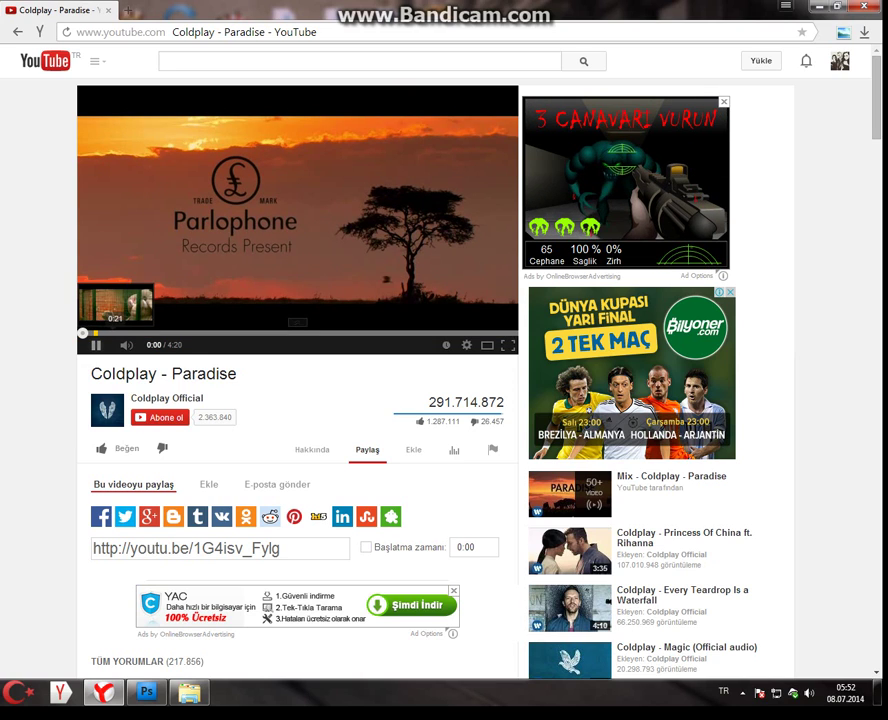
{"action": "left_click", "coordinate": [116, 333]}
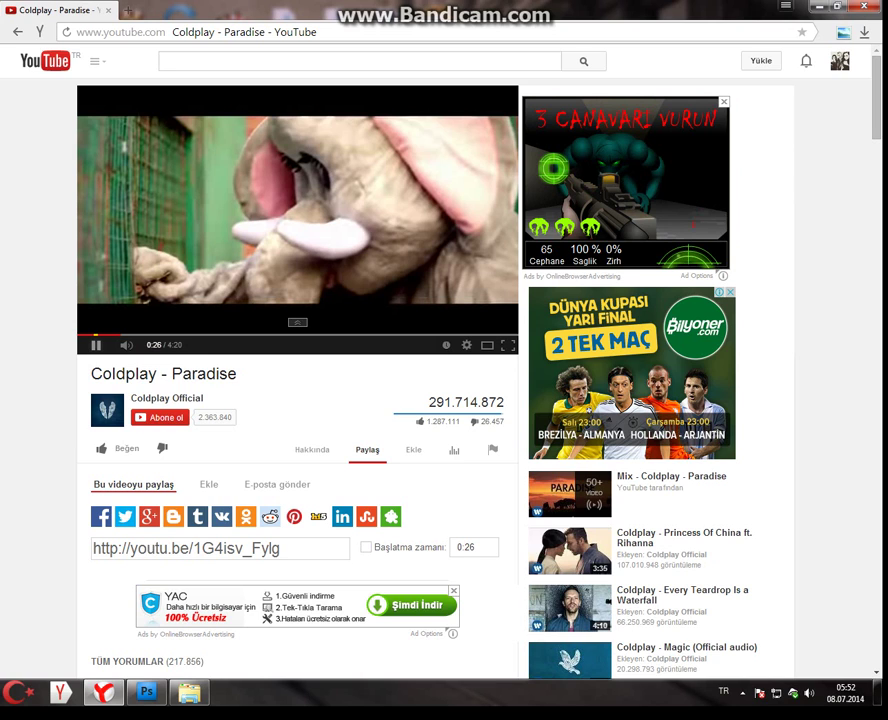
{"action": "key", "text": "ctrl+j"}
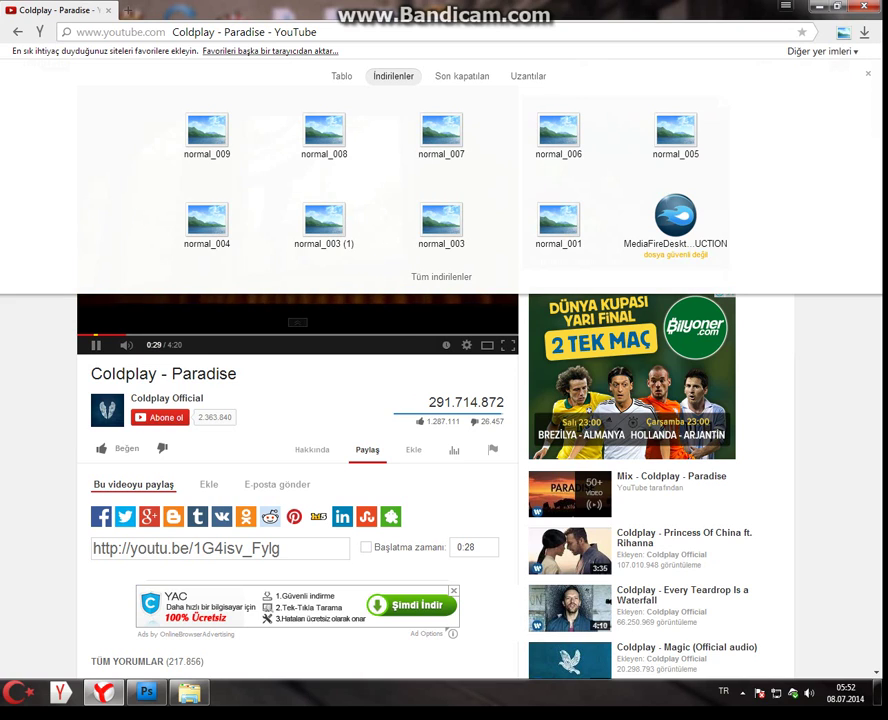
{"action": "key", "text": "Escape"}
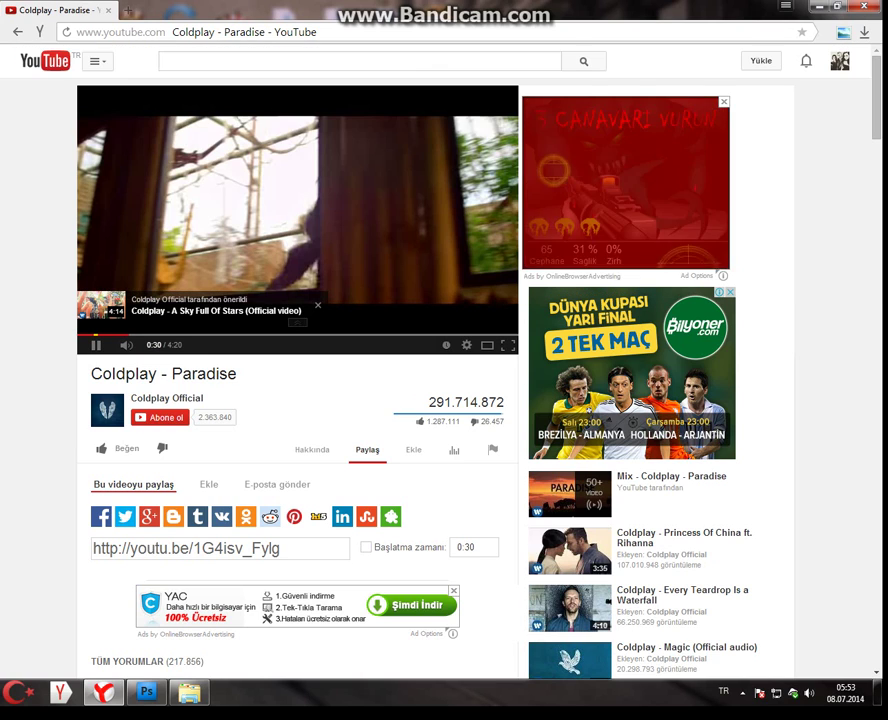